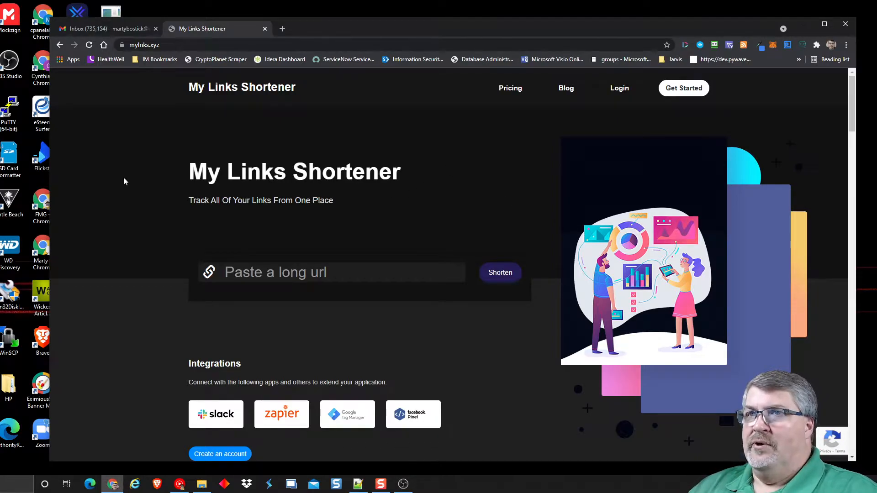
# - Browse the home page down to the bottom and scroll back up
pyautogui.scroll(-5, 144, 183)
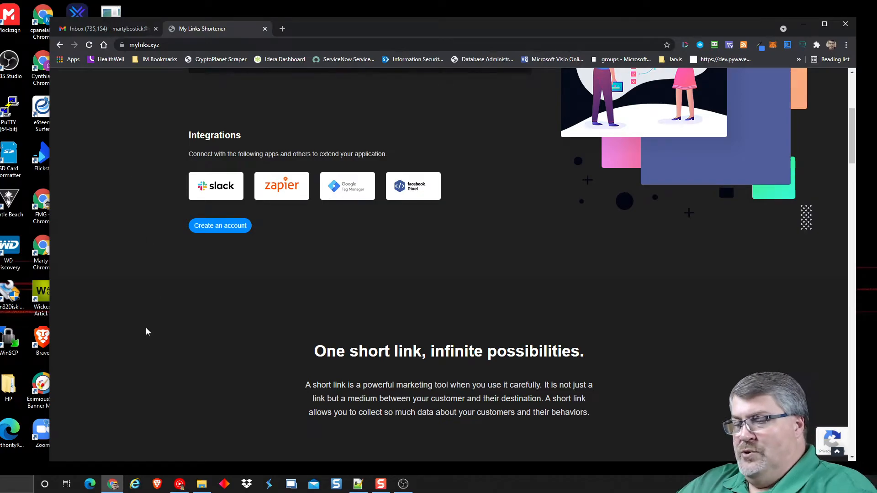
pyautogui.press('End')
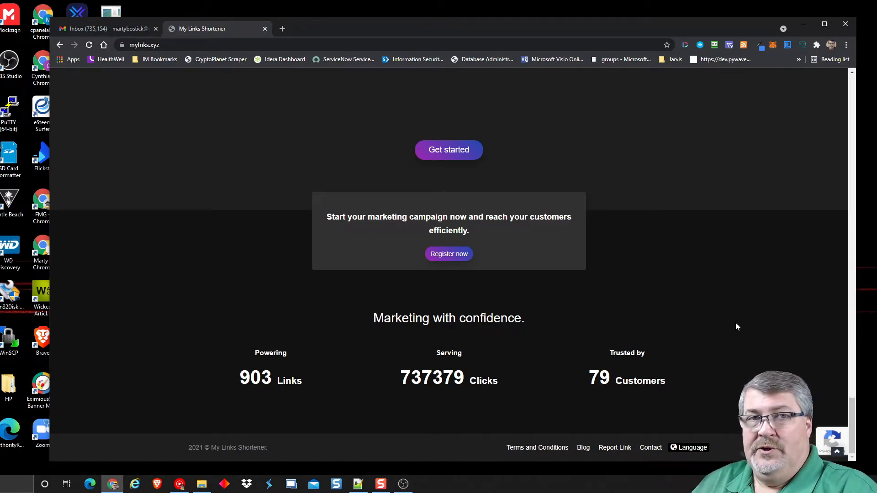
pyautogui.scroll(20, 735, 327)
pyautogui.scroll(10, 735, 326)
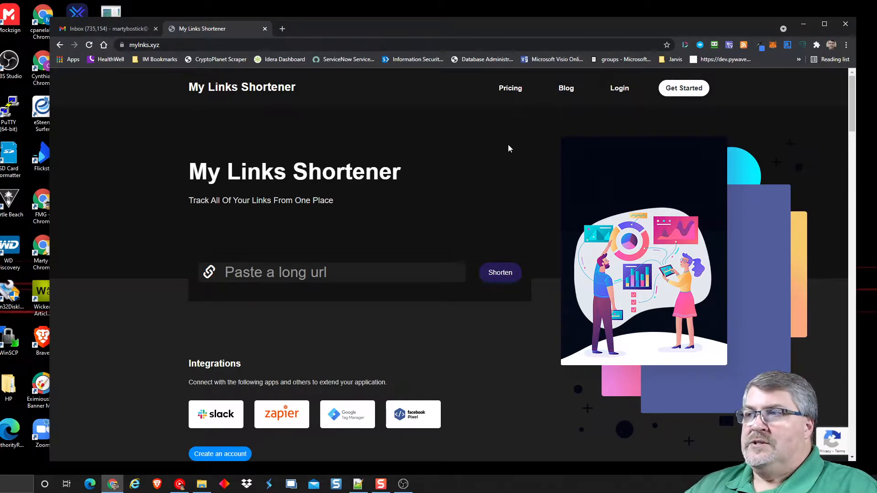
# - Open the Simple Pricing page and compare yearly against monthly plan prices, ending on monthly
pyautogui.click(505, 90)
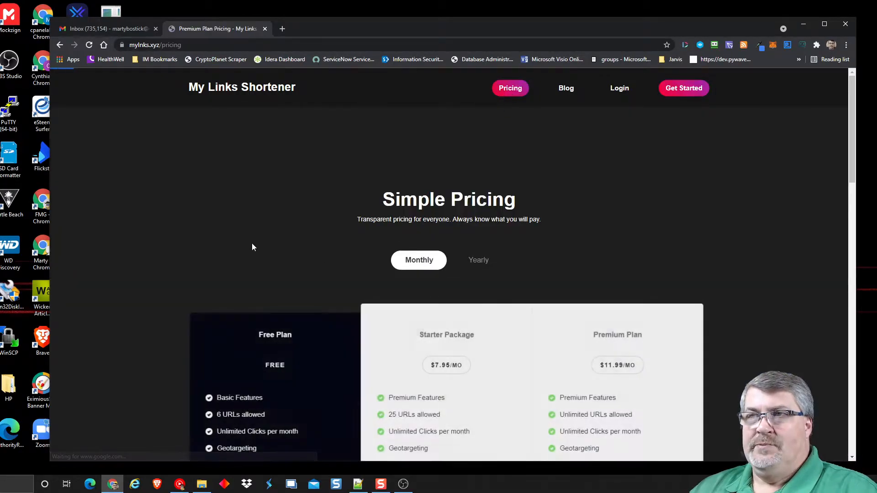
pyautogui.scroll(-2, 238, 162)
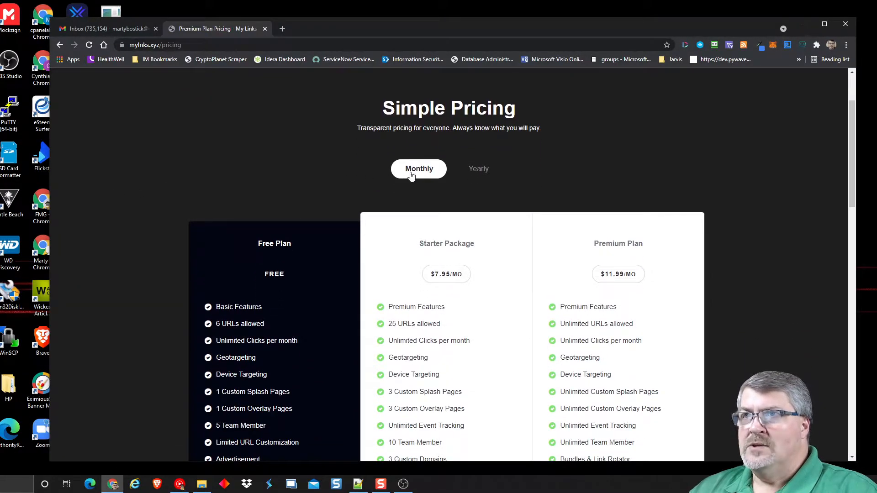
pyautogui.click(478, 170)
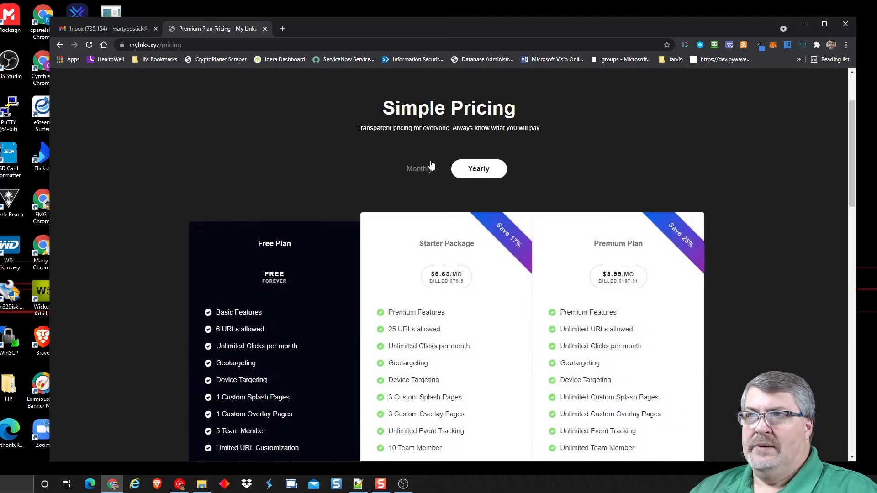
pyautogui.click(416, 171)
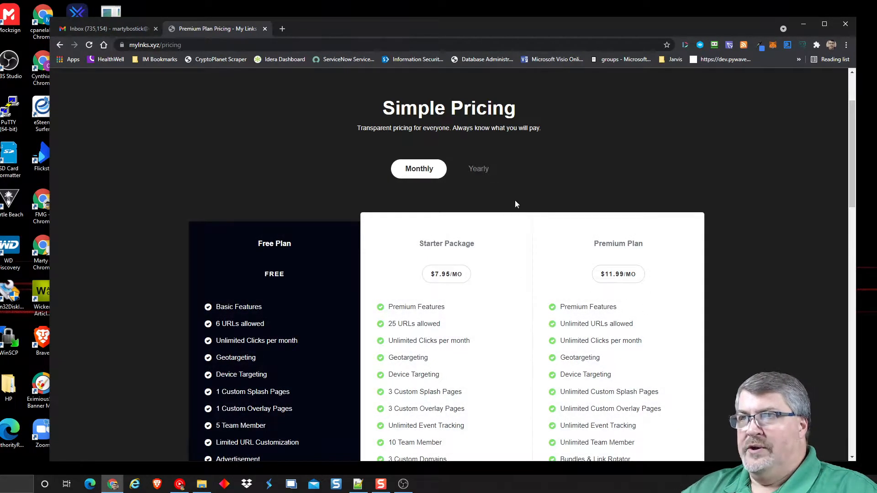
pyautogui.click(483, 171)
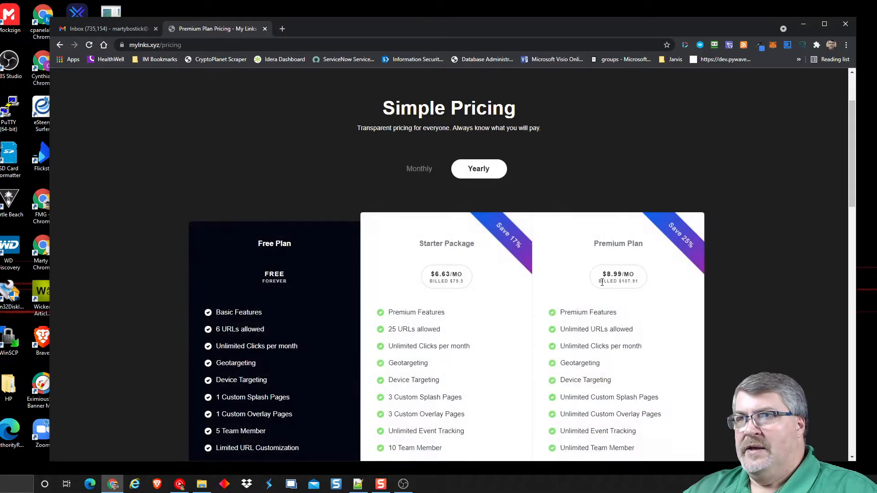
pyautogui.click(418, 168)
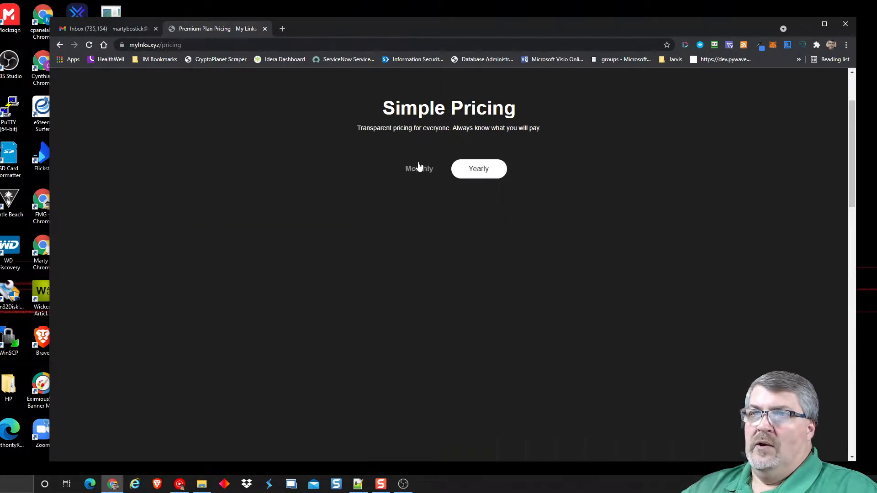
# - Review the Free Plan features from Custom Splash Pages to Advertisement, then return to the page top
pyautogui.scroll(-3, 171, 193)
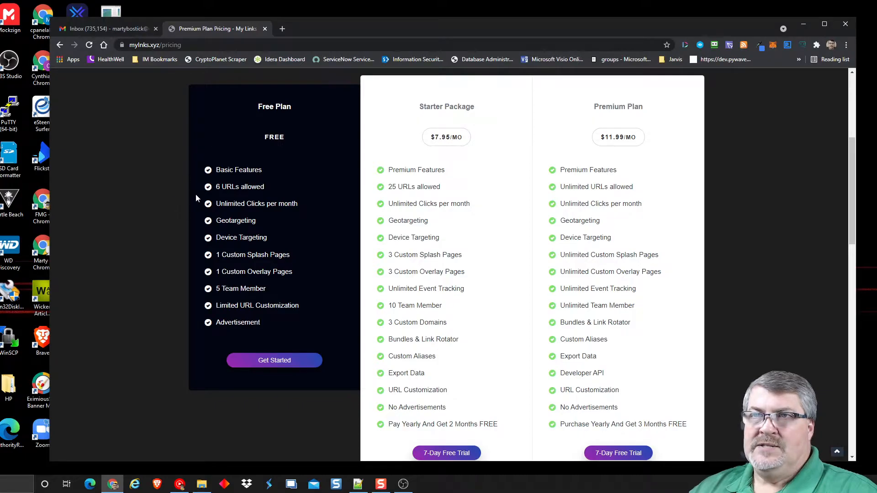
pyautogui.moveTo(260, 322); pyautogui.dragTo(222, 254)
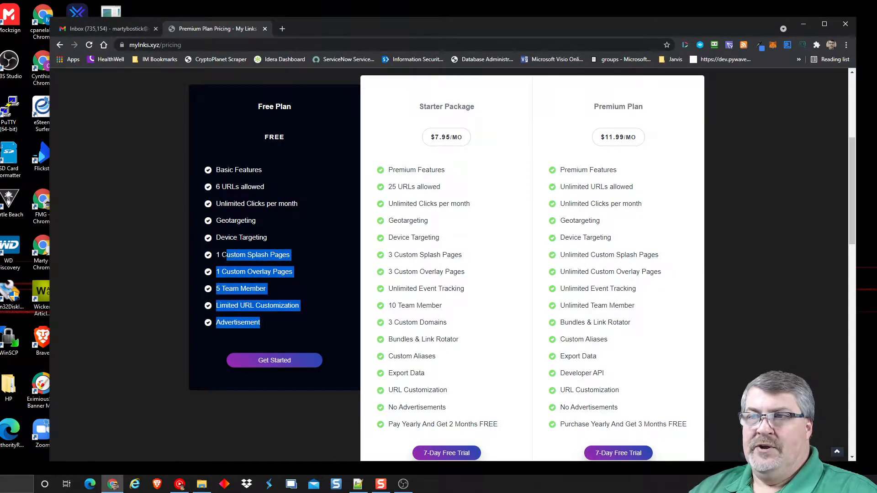
pyautogui.click(178, 175)
pyautogui.scroll(-7, 138, 244)
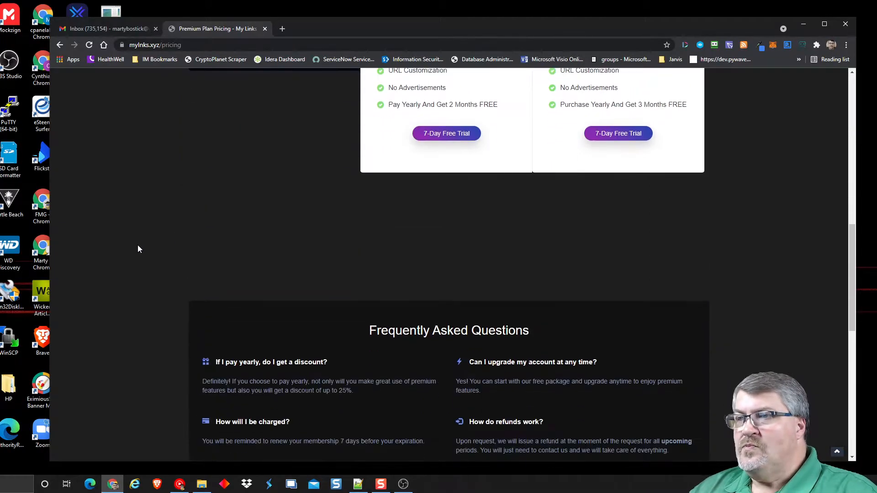
pyautogui.scroll(-2, 135, 244)
pyautogui.scroll(-4, 445, 301)
pyautogui.scroll(-3, 414, 245)
pyautogui.scroll(-1, 178, 188)
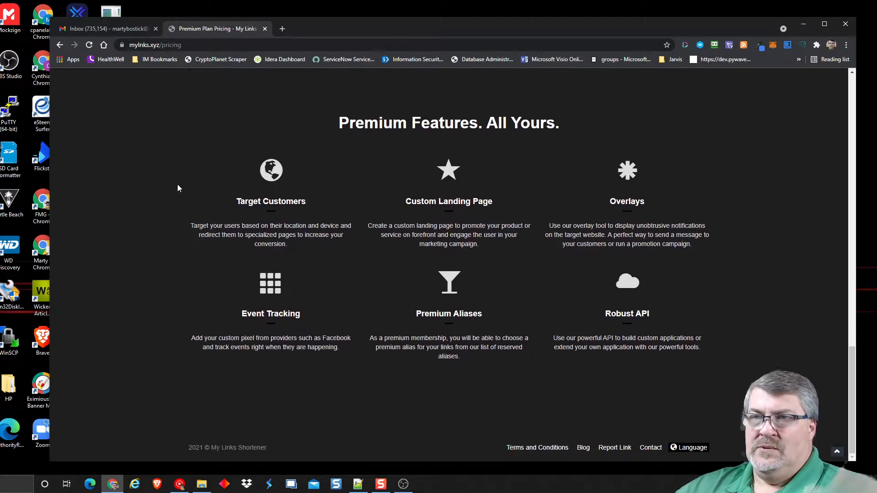
pyautogui.press('Home')
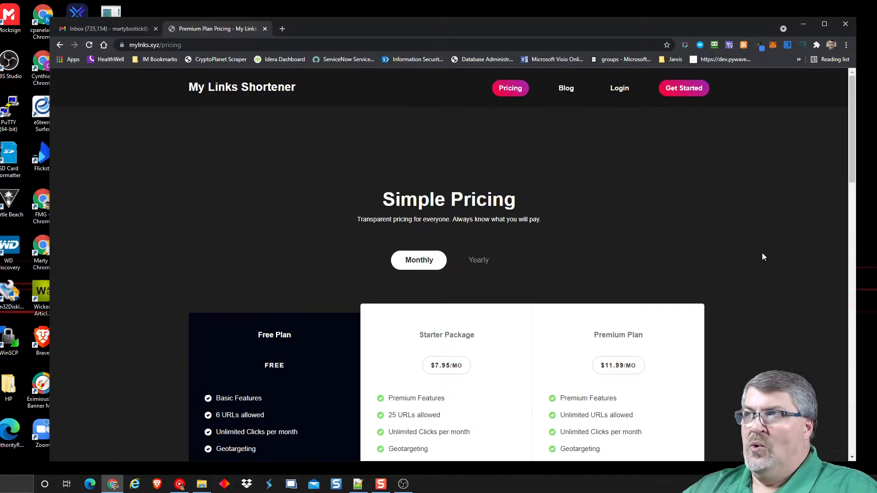
# - Glance at the sign-up form, then log in to the admin account with the saved credentials
pyautogui.click(681, 88)
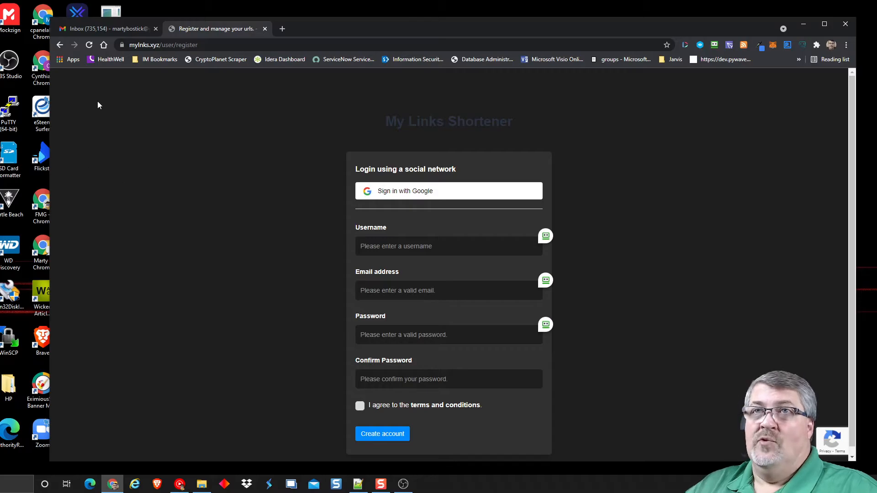
pyautogui.click(60, 45)
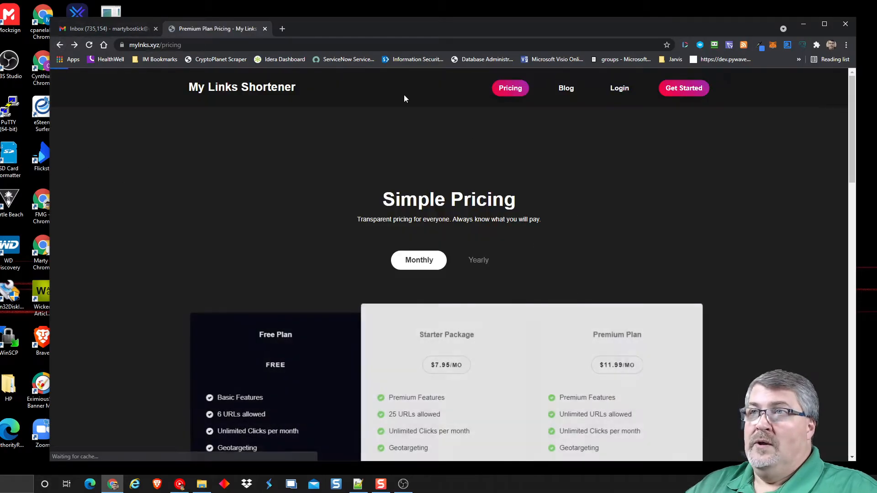
pyautogui.click(619, 89)
pyautogui.click(550, 236)
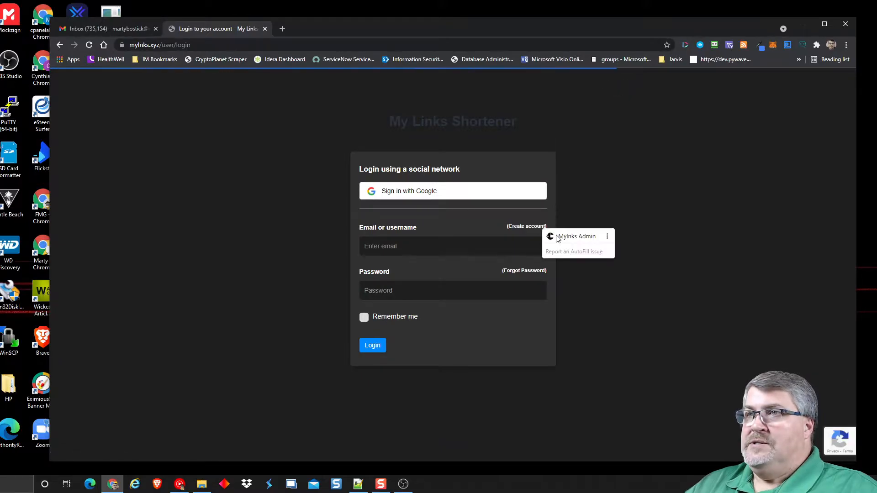
pyautogui.click(564, 235)
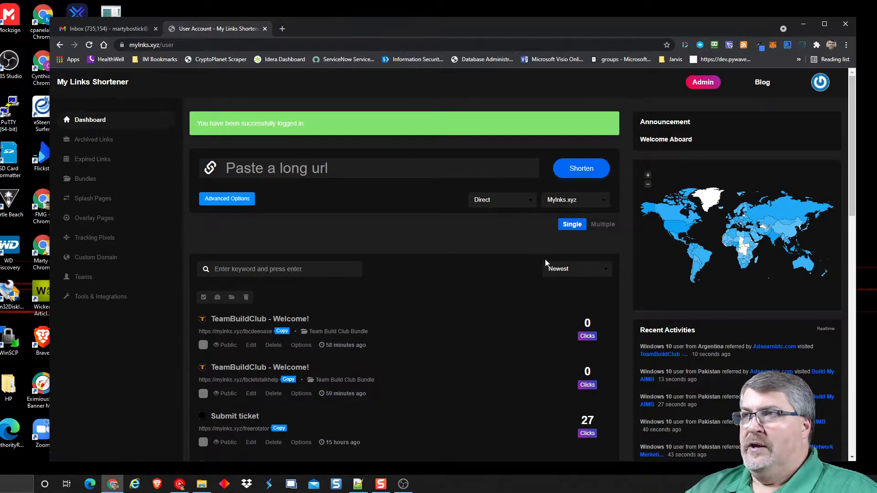
pyautogui.scroll(-1, 439, 199)
pyautogui.scroll(-7, 440, 203)
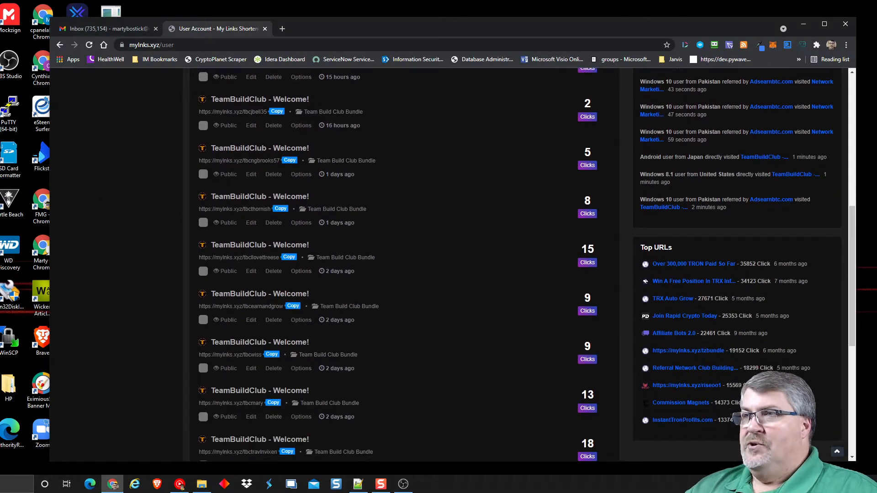
pyautogui.scroll(6, 404, 265)
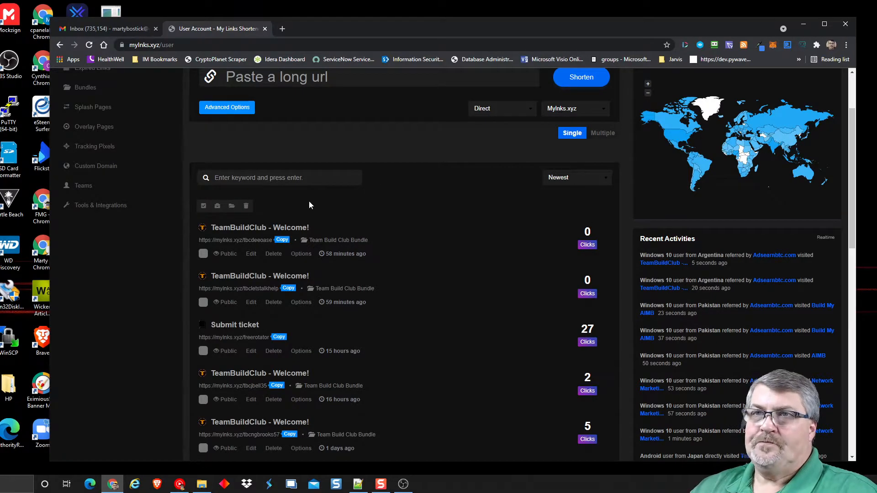
pyautogui.scroll(2, 206, 256)
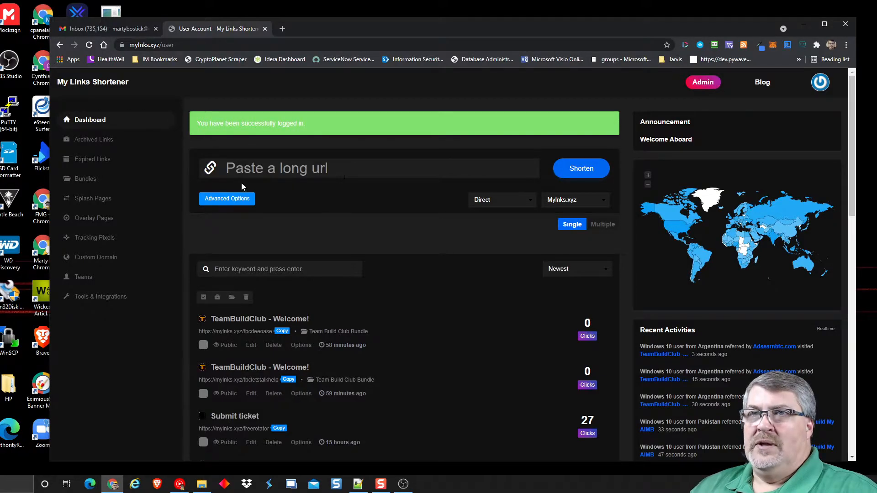
pyautogui.click(231, 197)
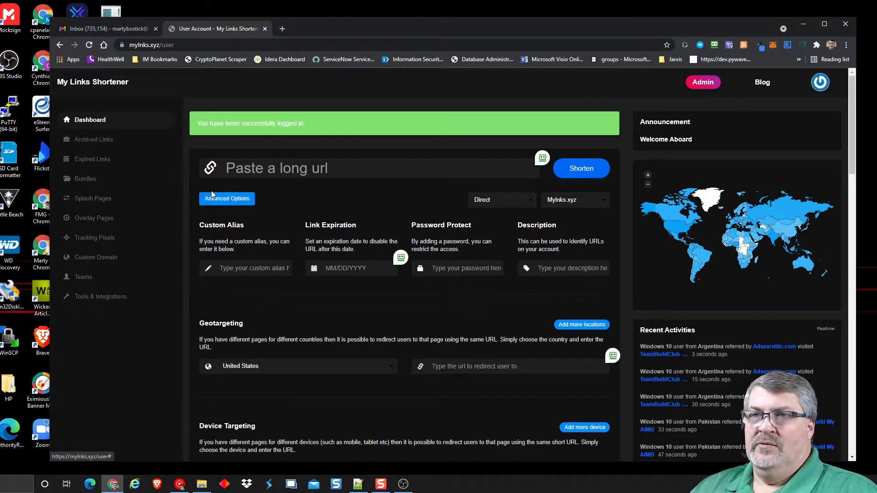
pyautogui.click(214, 201)
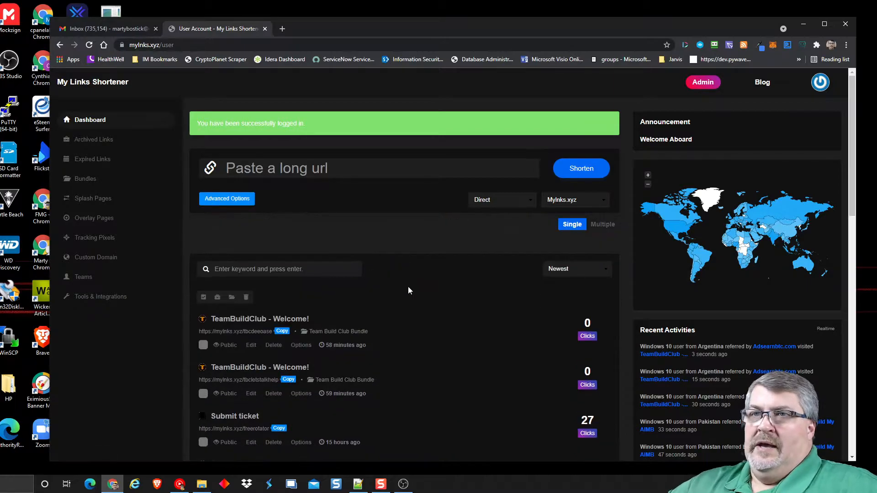
pyautogui.scroll(-1, 402, 286)
pyautogui.click(264, 227)
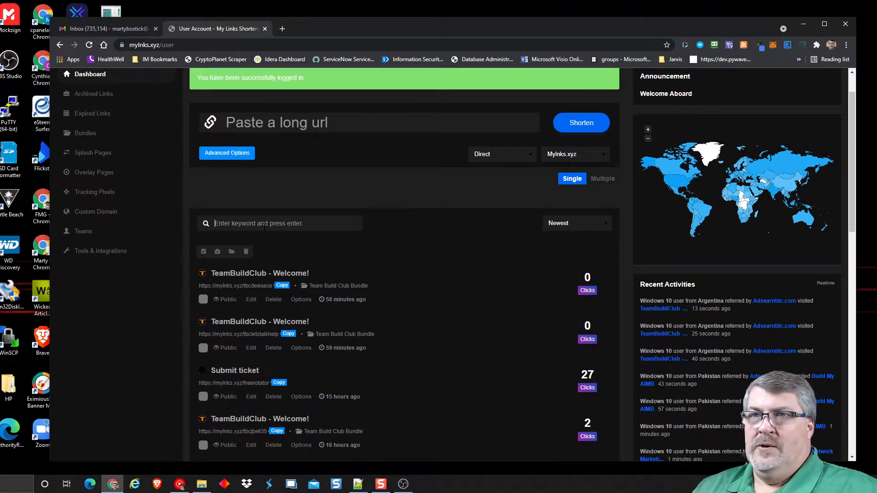
pyautogui.scroll(-8, 420, 251)
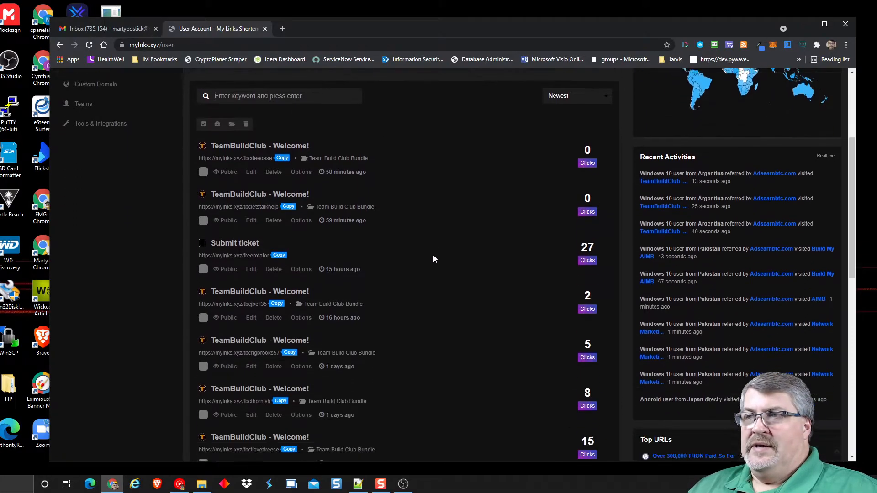
pyautogui.scroll(-2, 454, 245)
pyautogui.scroll(1, 442, 262)
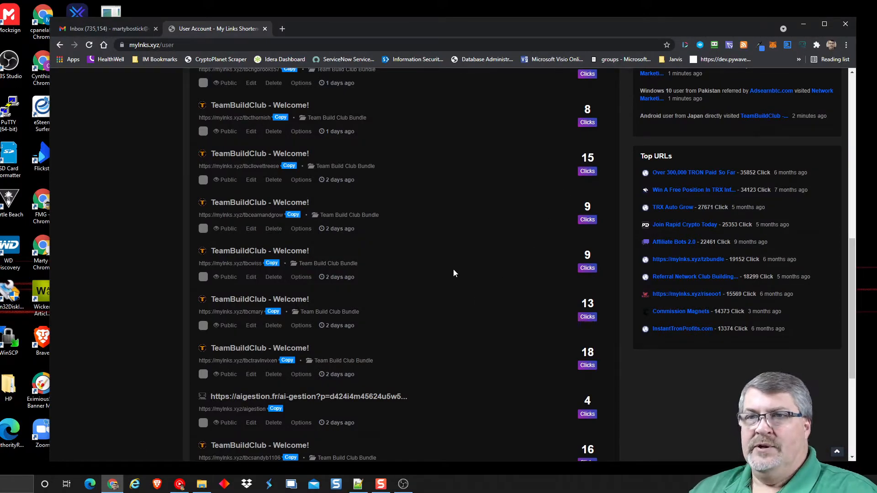
pyautogui.scroll(8, 453, 269)
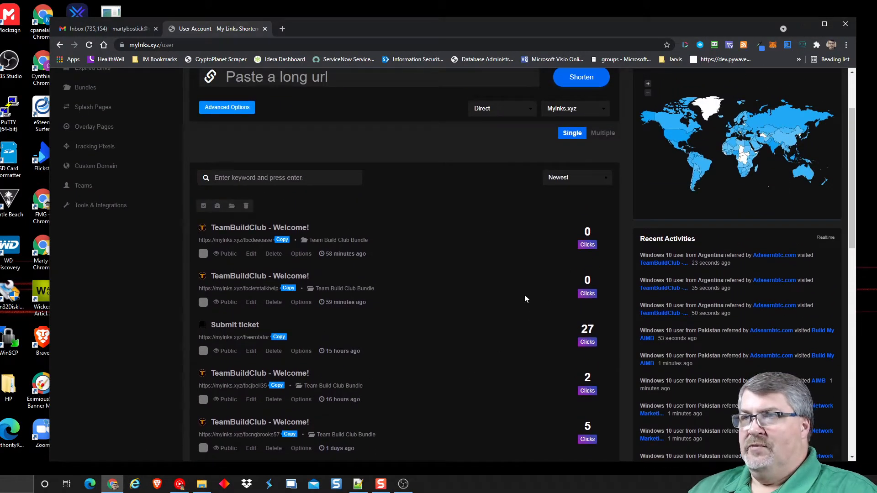
pyautogui.click(585, 343)
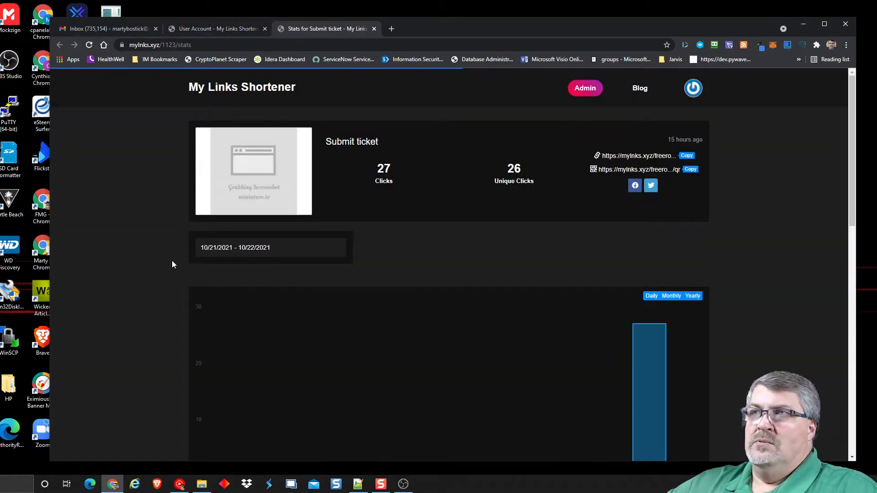
pyautogui.scroll(-5, 168, 267)
pyautogui.scroll(2, 168, 209)
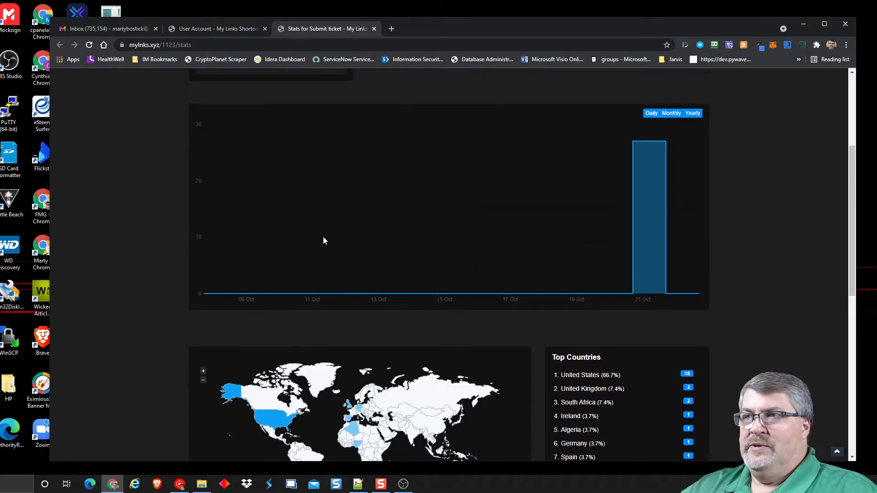
pyautogui.scroll(-3, 418, 263)
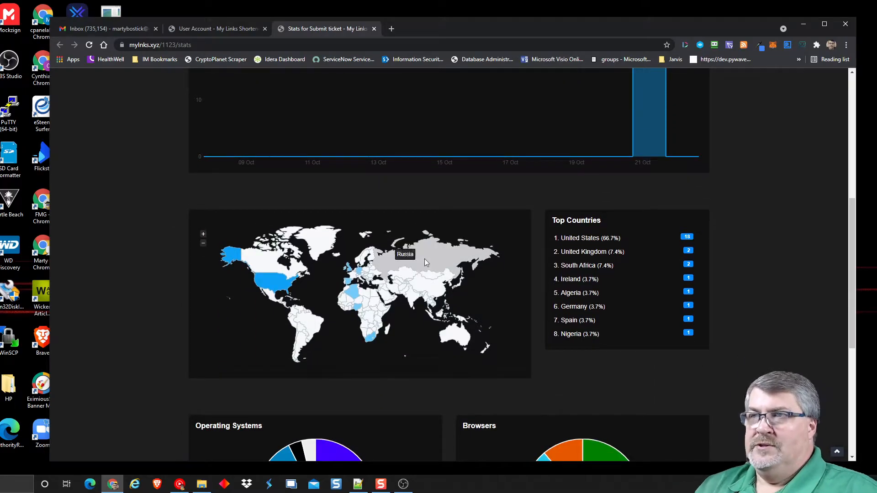
pyautogui.scroll(-1, 30, 392)
pyautogui.scroll(-5, 78, 256)
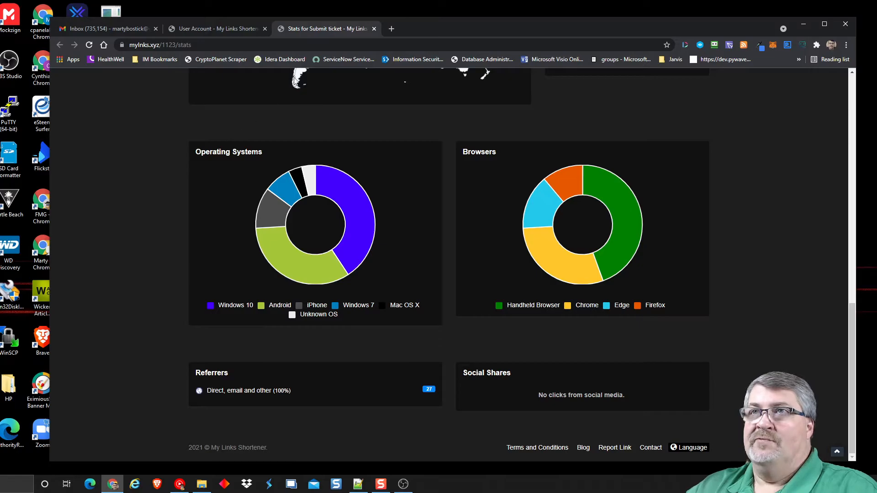
pyautogui.click(375, 29)
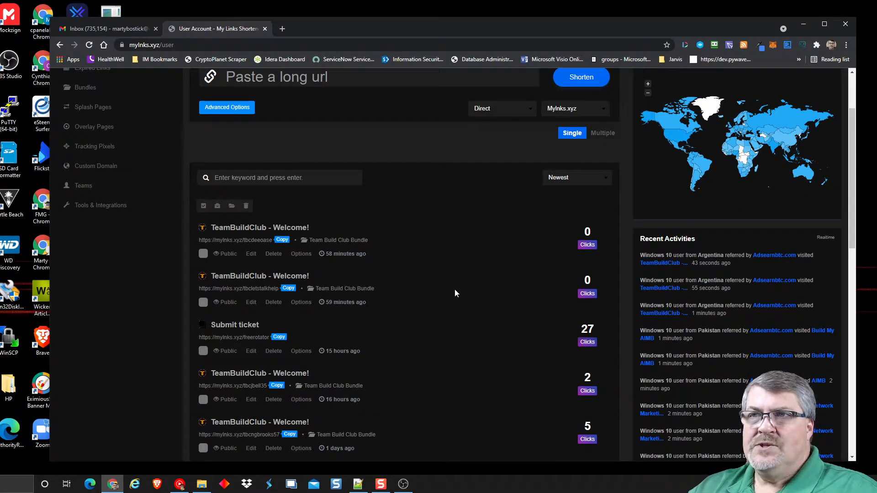
pyautogui.scroll(2, 91, 173)
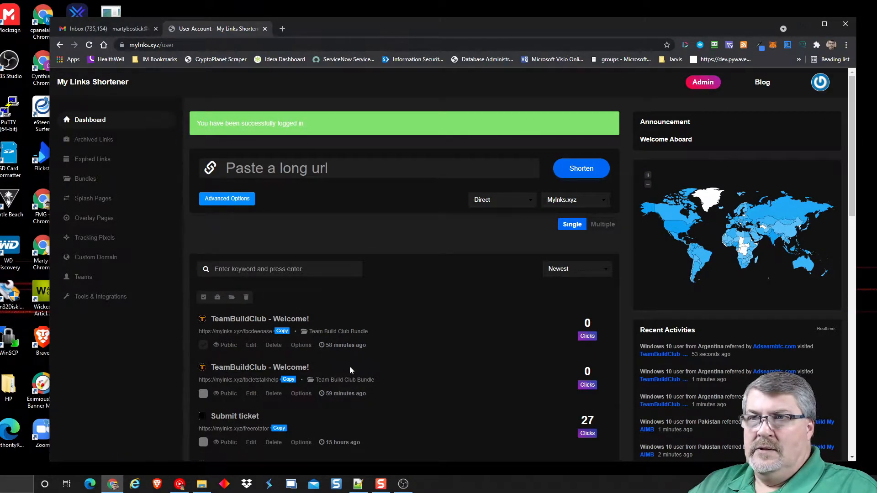
pyautogui.click(302, 346)
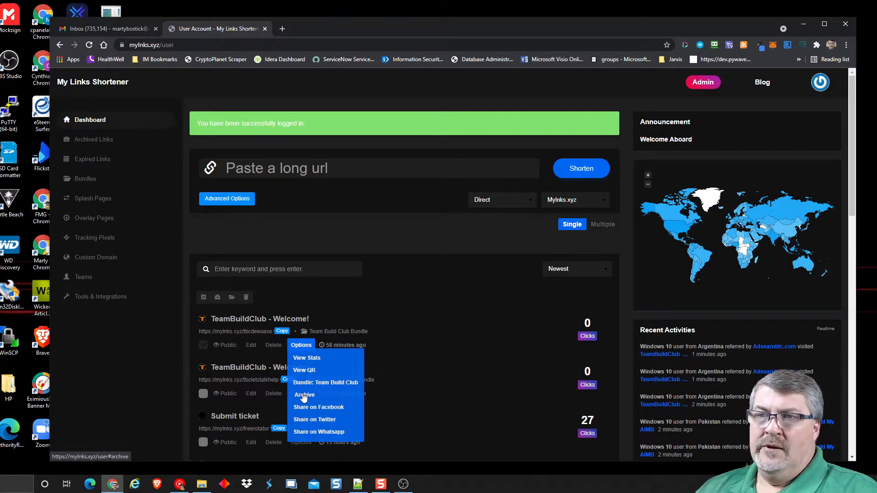
pyautogui.click(345, 397)
pyautogui.click(301, 346)
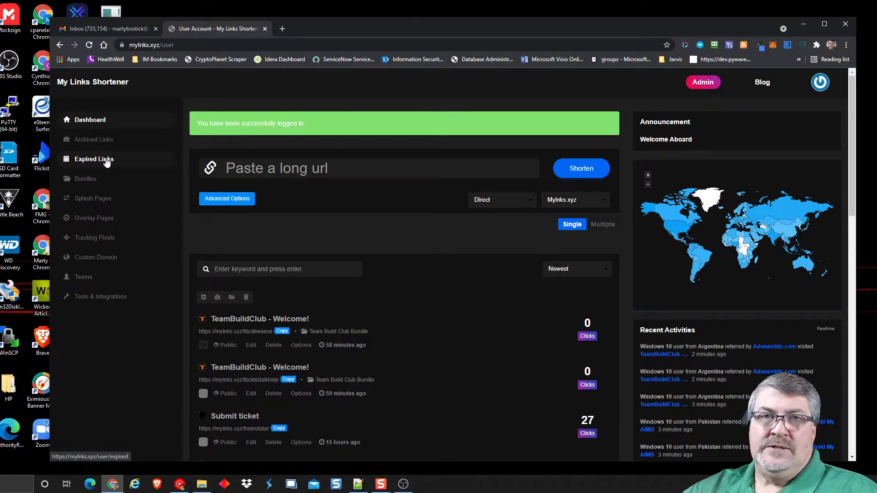
# - Go to Manage your bundles and scroll through bundles like Build My AIMB and AI Marketing Bot
pyautogui.click(86, 180)
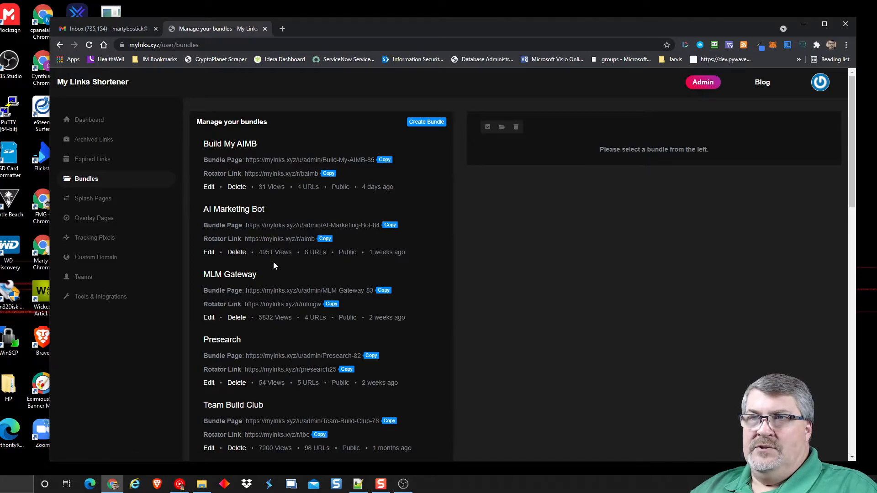
pyautogui.scroll(-2, 275, 297)
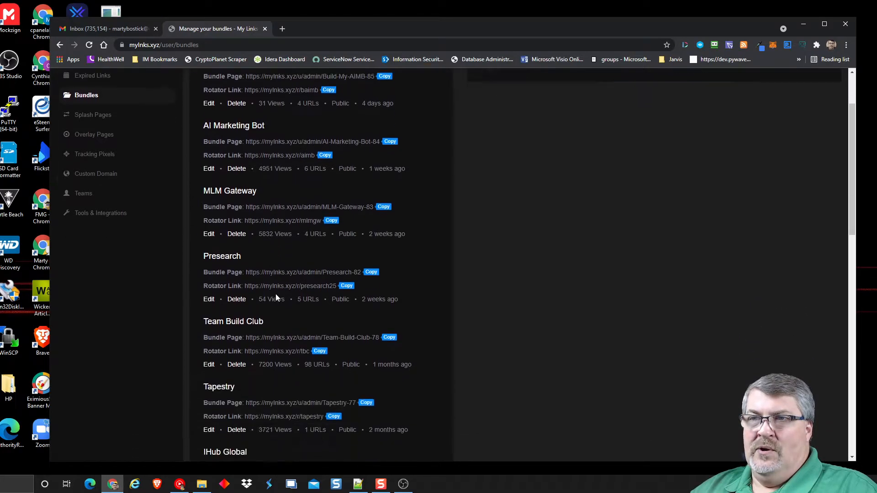
pyautogui.scroll(2, 251, 259)
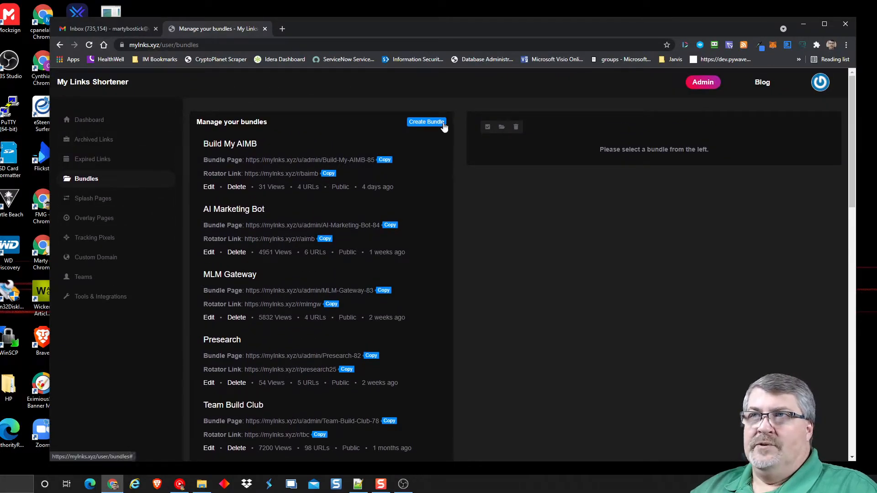
# - Create a public bundle named 'demo bundle' with the rotator slug test123
pyautogui.click(419, 124)
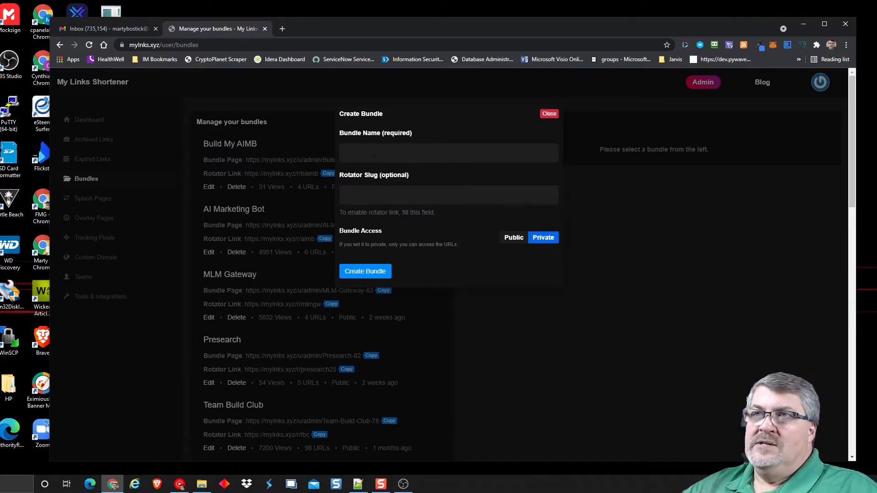
pyautogui.write('test')
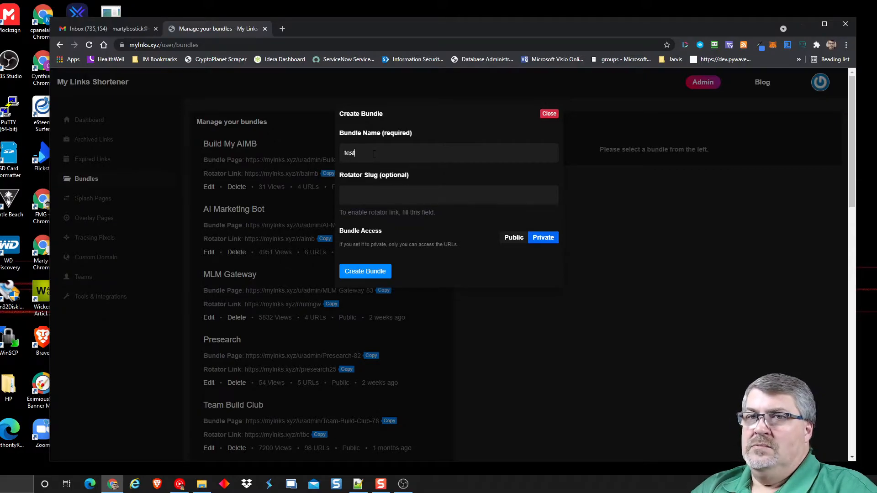
pyautogui.press('BackSpace')
pyautogui.press('BackSpace')
pyautogui.press('BackSpace')
pyautogui.write('demo bundle')
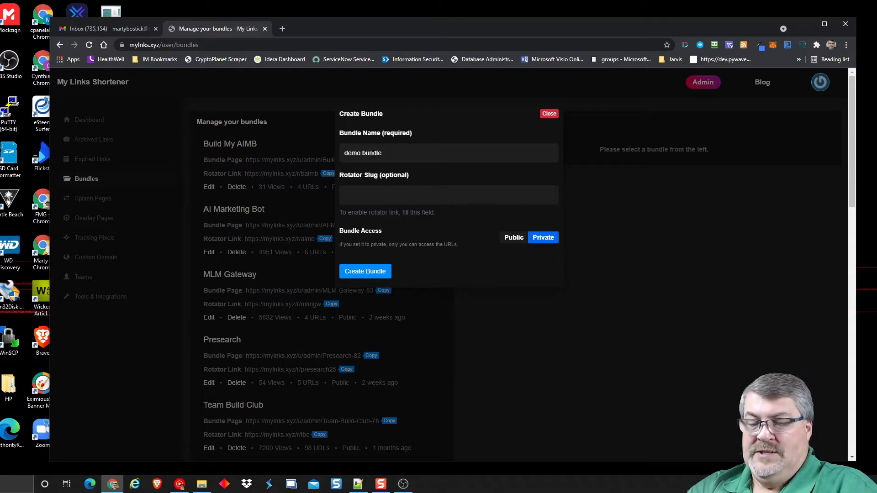
pyautogui.write('test123')
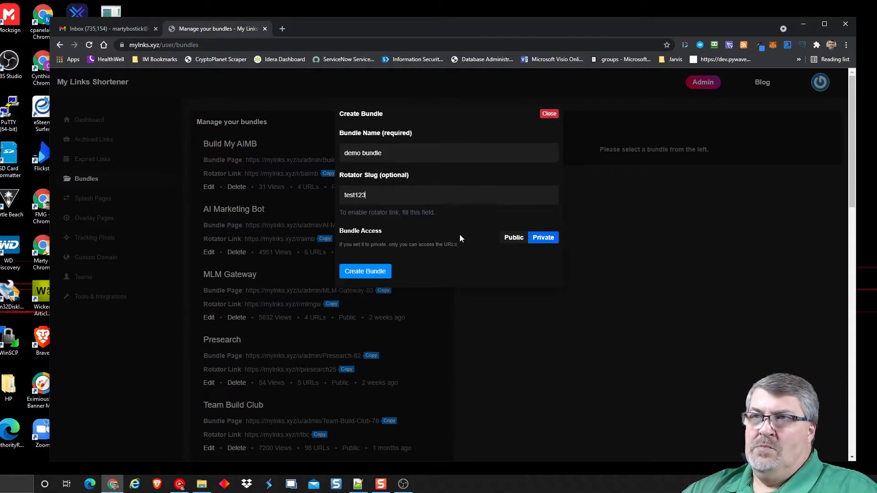
pyautogui.click(514, 238)
pyautogui.click(372, 272)
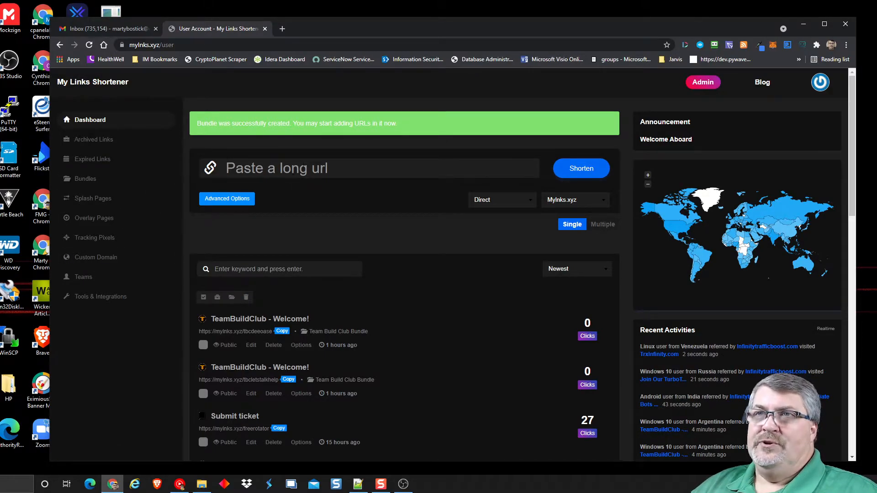
# - Show the short-link domain options Mylnks.xyz, shrt1.xyz and tnylnk.xyz on the dashboard
pyautogui.click(588, 201)
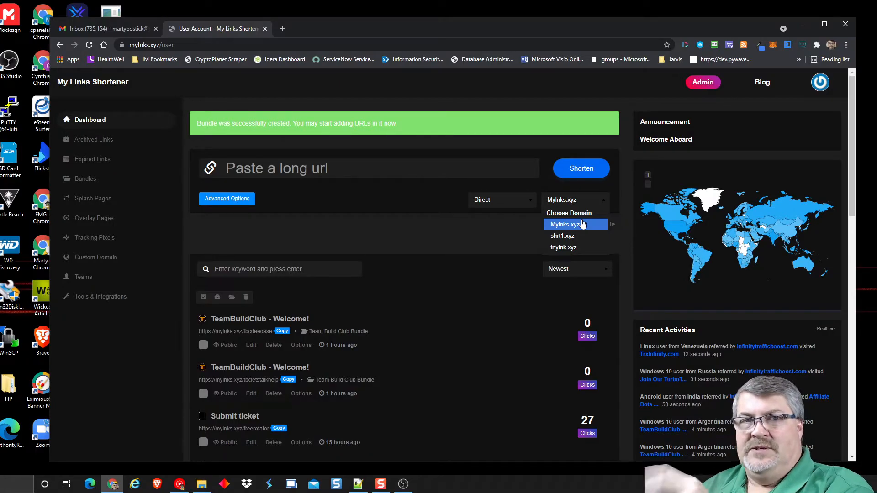
pyautogui.click(280, 170)
pyautogui.write('https:')
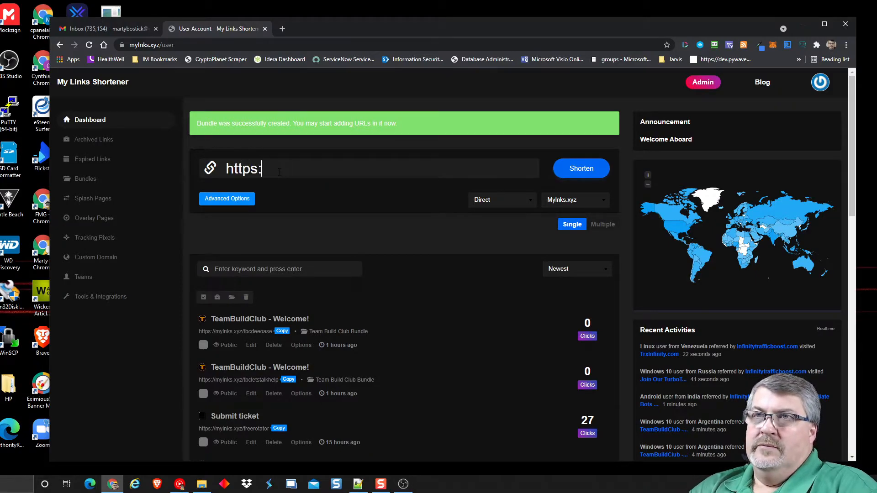
pyautogui.write('//google.com')
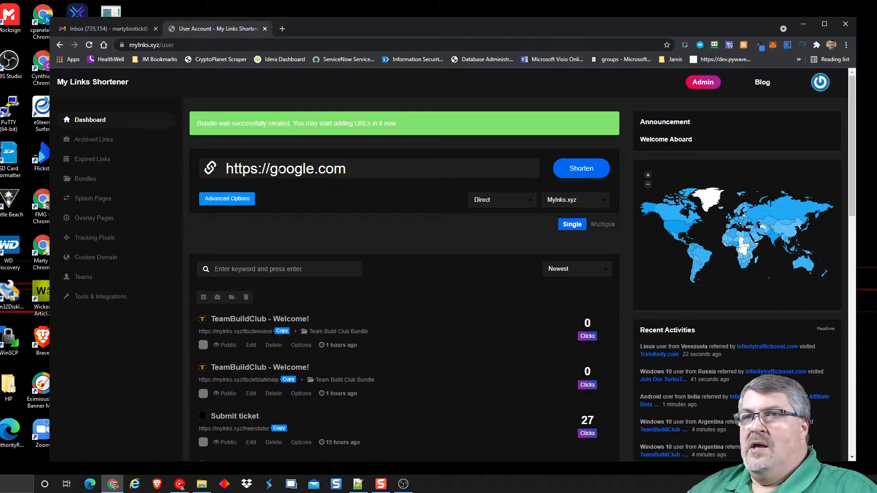
pyautogui.click(220, 202)
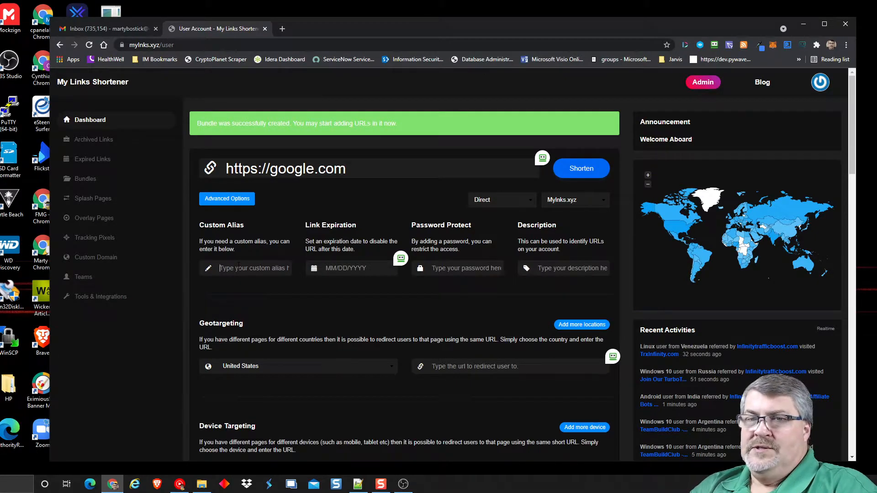
pyautogui.write('demogoogle')
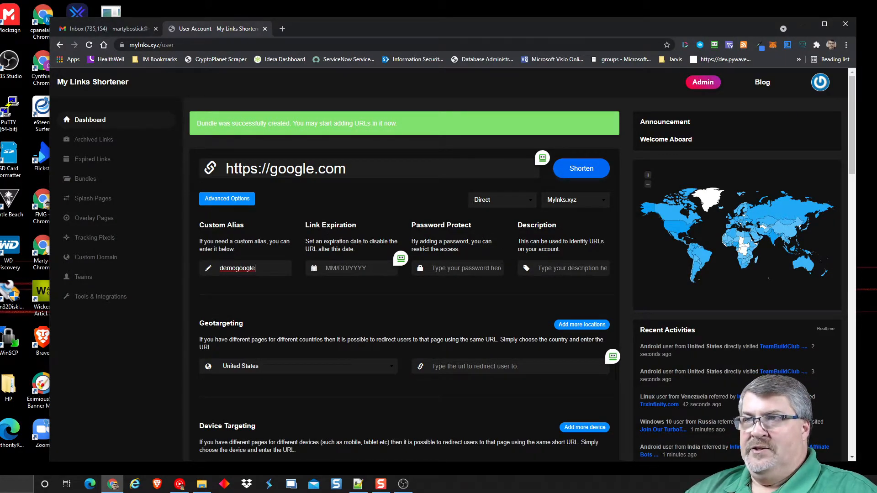
pyautogui.scroll(-2, 409, 297)
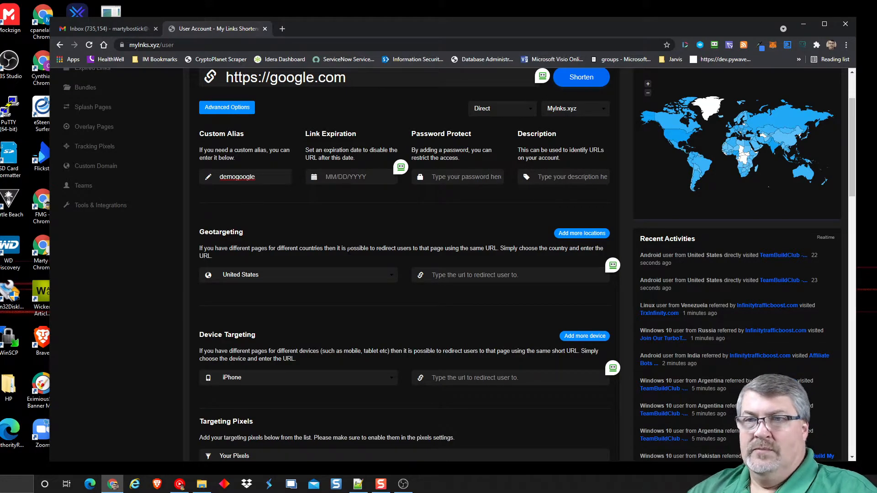
# - Review the Advanced Options sections and turn on the Multiple toggle below Parameter Builder
pyautogui.scroll(-3, 375, 321)
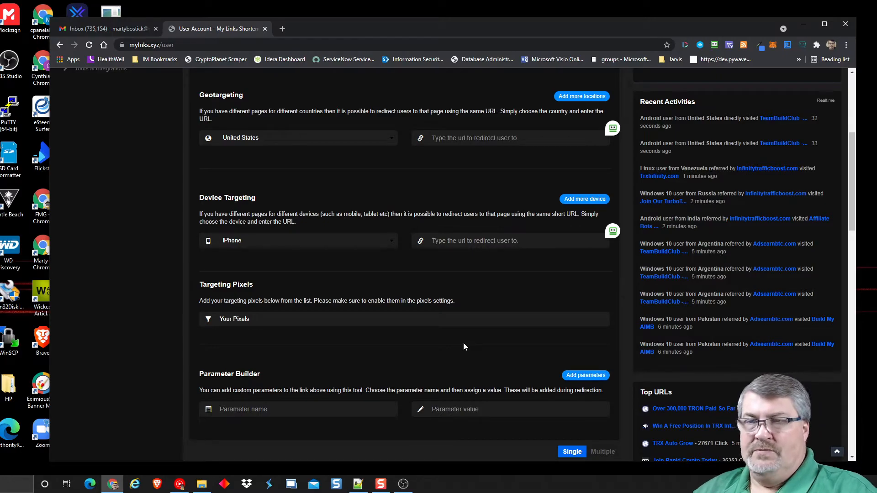
pyautogui.scroll(5, 115, 311)
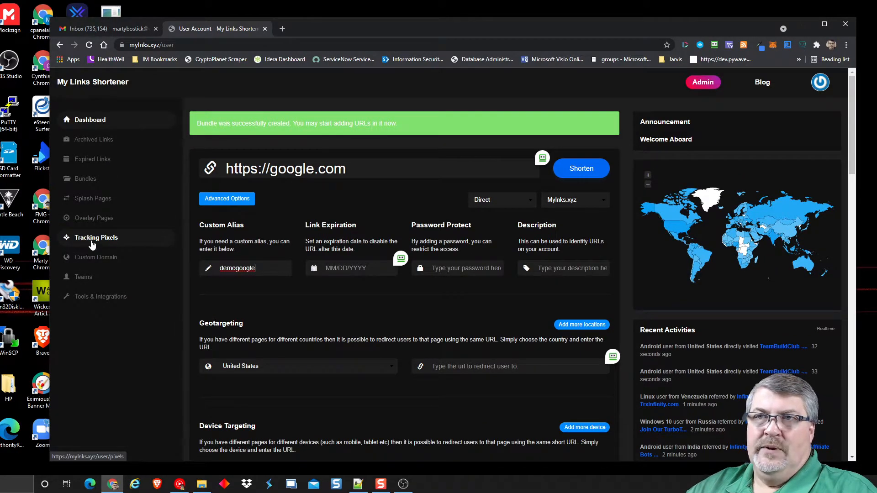
pyautogui.scroll(-5, 398, 308)
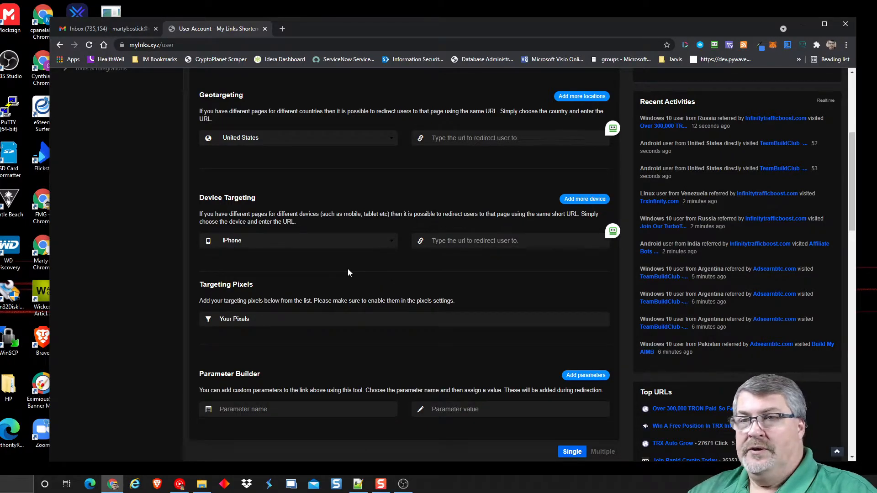
pyautogui.scroll(-2, 354, 273)
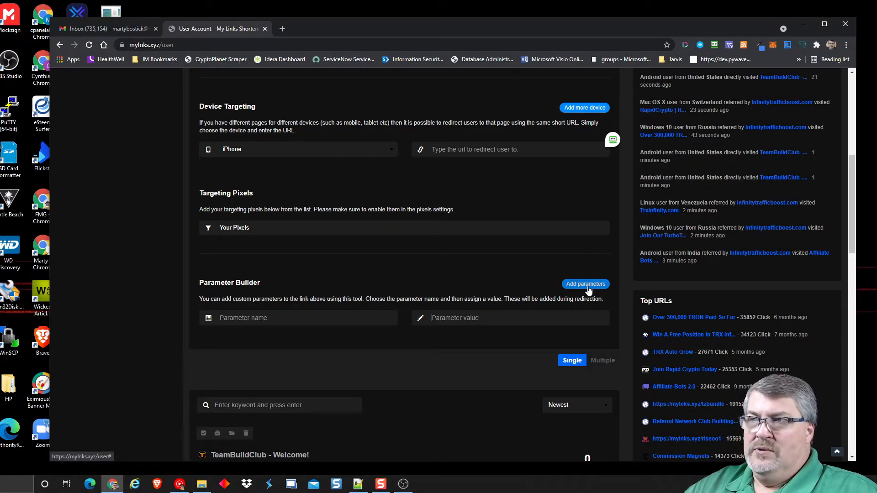
pyautogui.scroll(6, 355, 332)
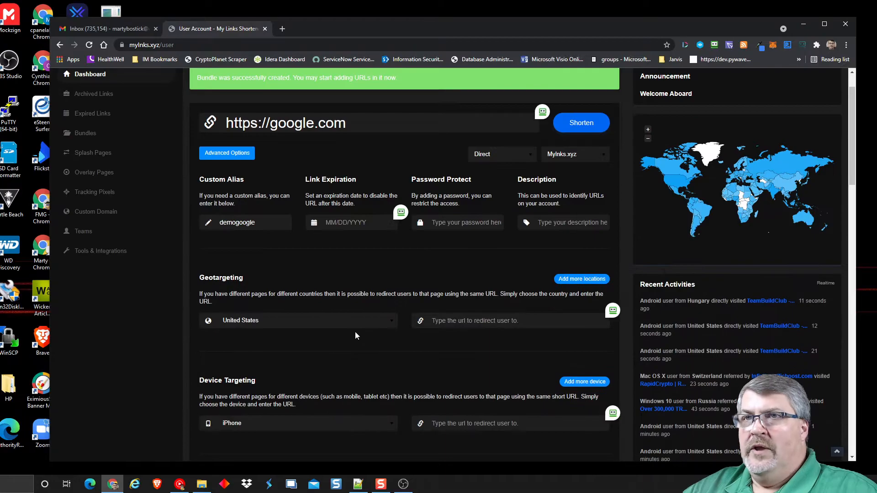
pyautogui.scroll(-5, 384, 212)
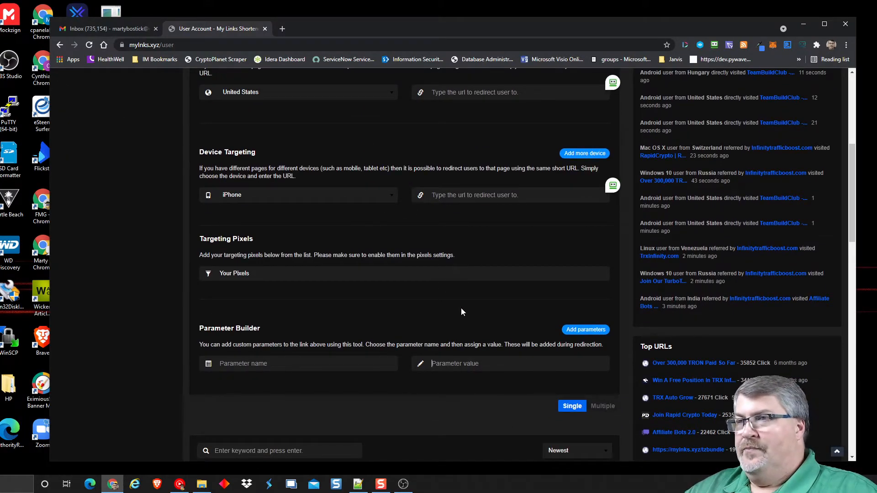
pyautogui.click(603, 406)
pyautogui.scroll(6, 460, 294)
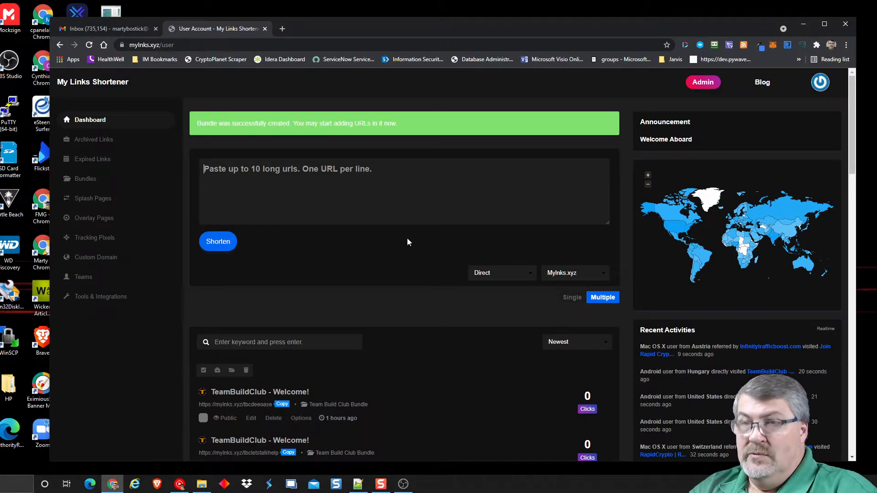
pyautogui.write('https://')
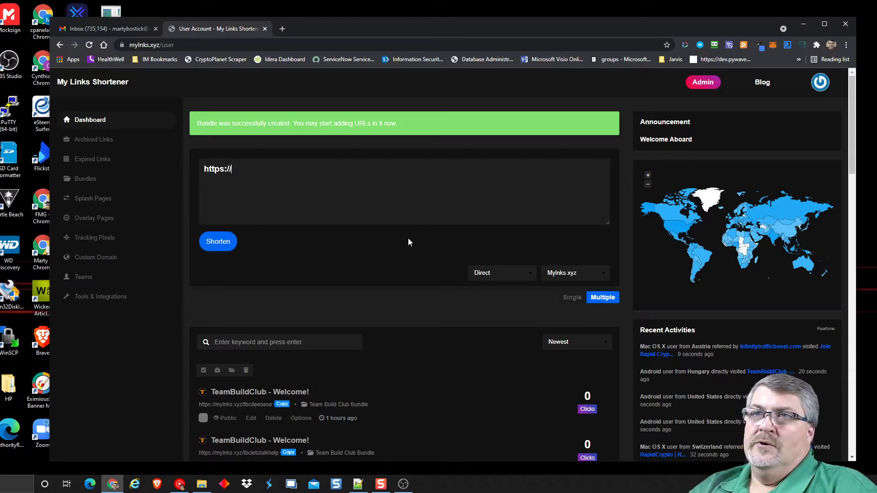
pyautogui.write('google.com')
pyautogui.press('Return')
pyautogui.write('https://')
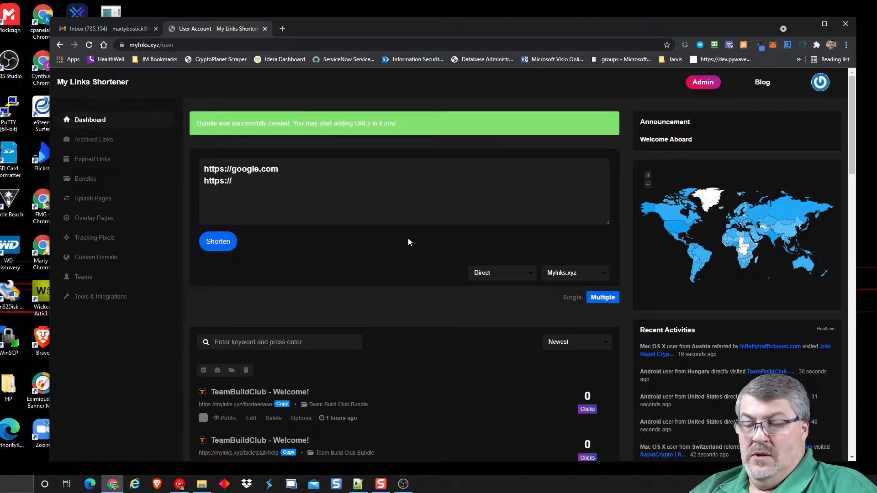
pyautogui.write('bing.com')
pyautogui.press('Return')
pyautogui.write('https')
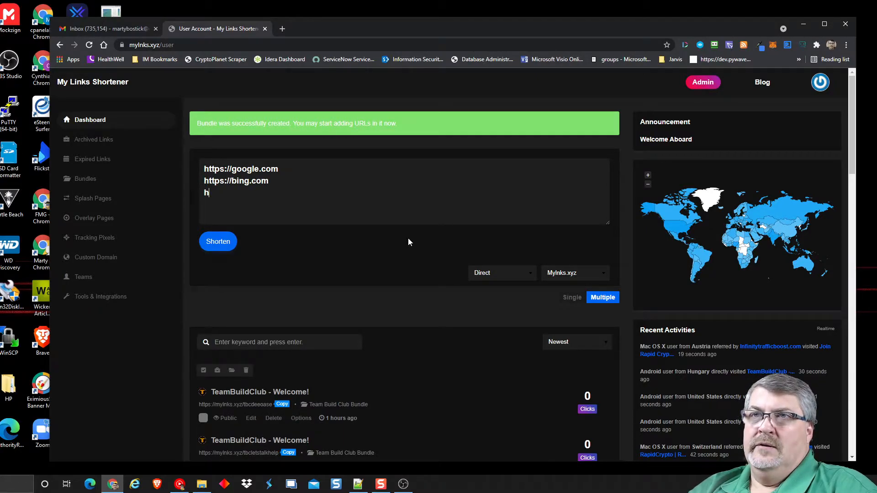
pyautogui.write('://presre')
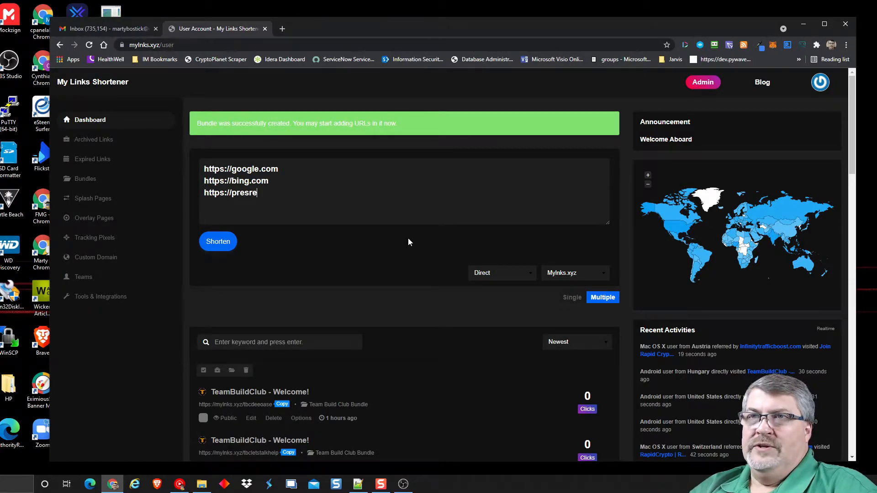
pyautogui.write('ac')
pyautogui.press('BackSpace')
pyautogui.press('BackSpace')
pyautogui.press('BackSpace')
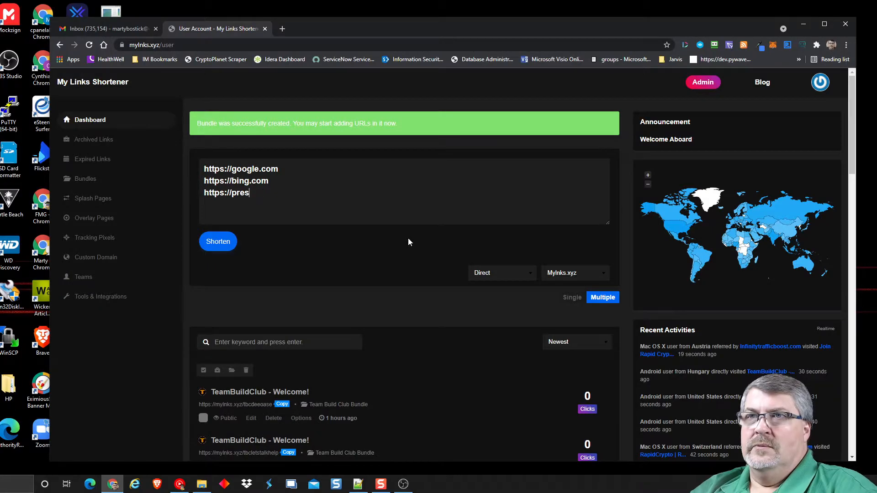
pyautogui.write('earch.org')
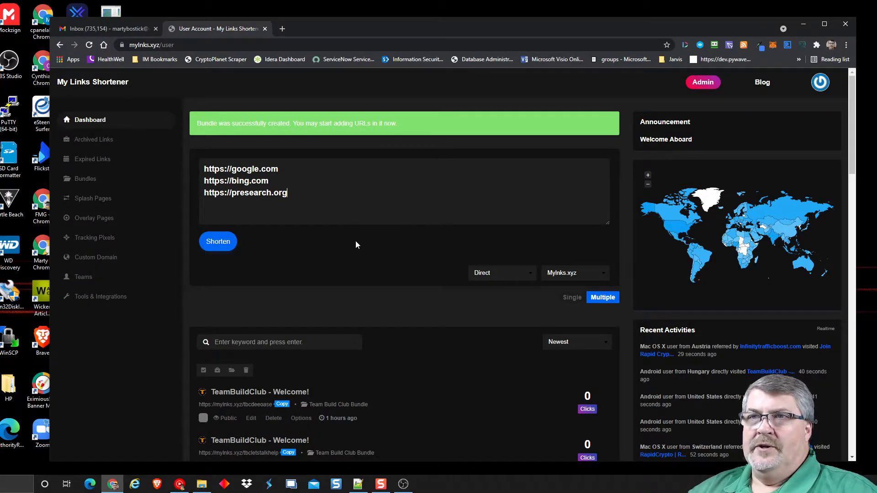
pyautogui.click(220, 242)
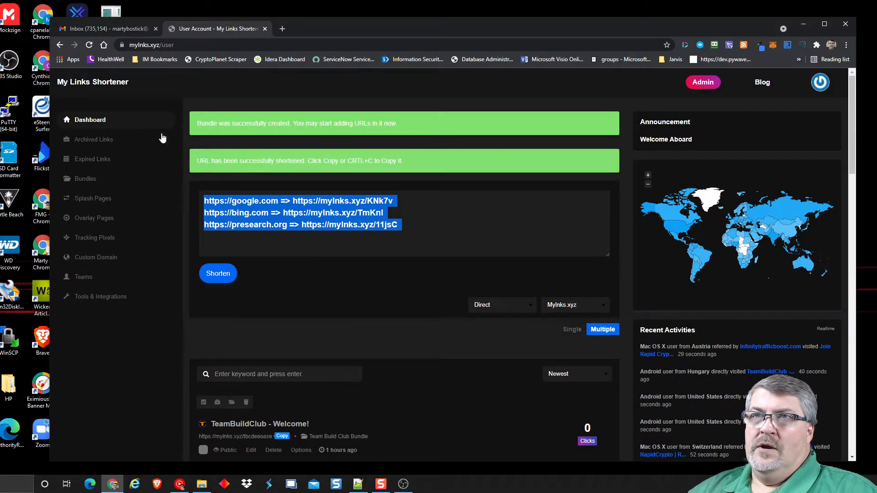
pyautogui.click(93, 119)
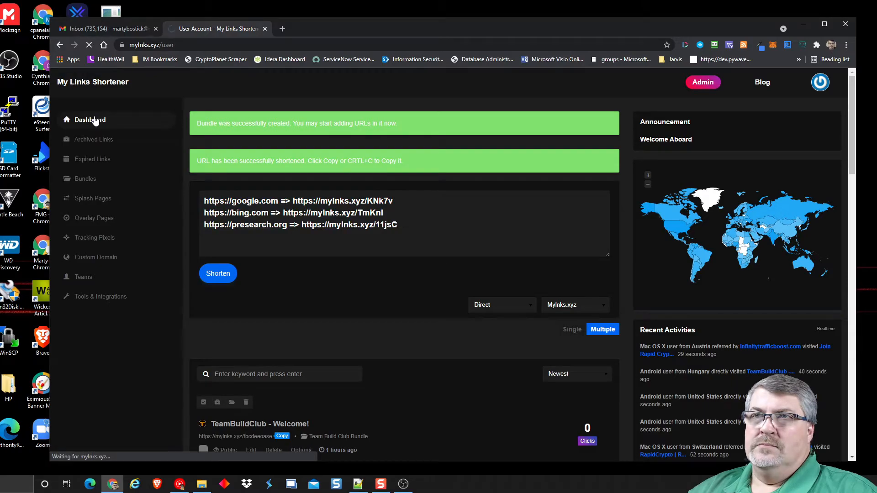
# - Edit the Bing link to use custom alias testbing, keeping Mylnks.xyz as its domain
pyautogui.scroll(-2, 333, 238)
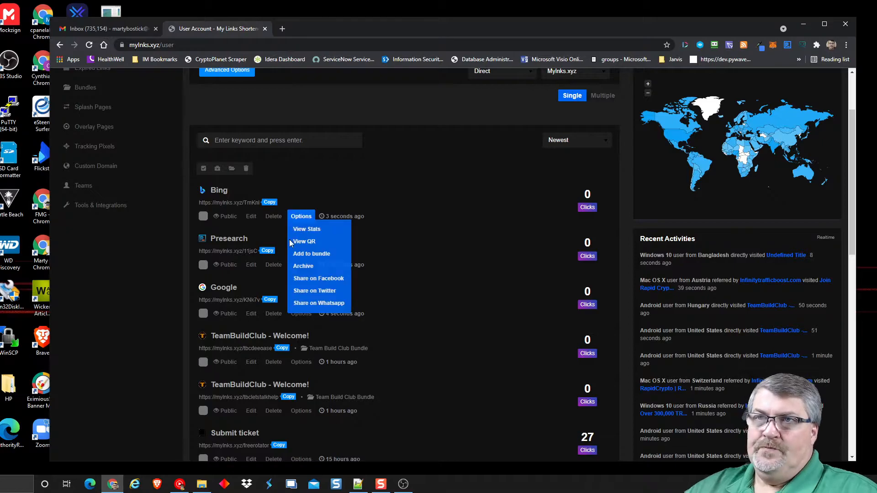
pyautogui.click(250, 217)
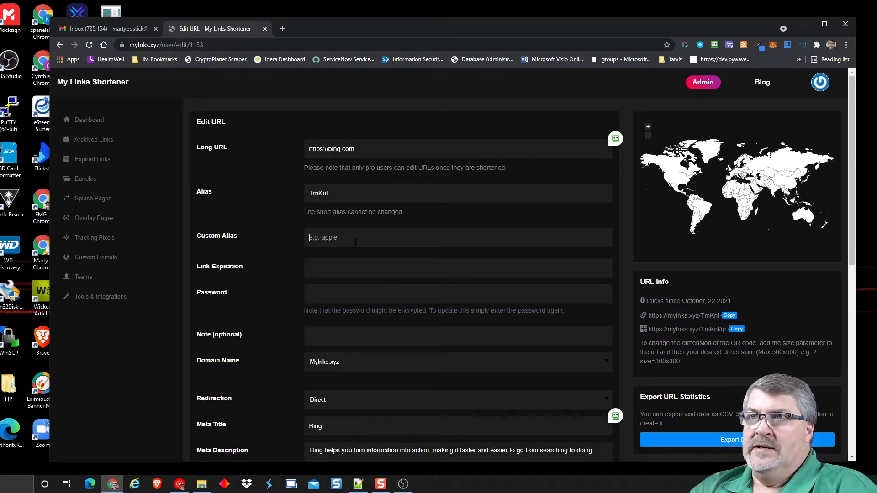
pyautogui.write('testbing')
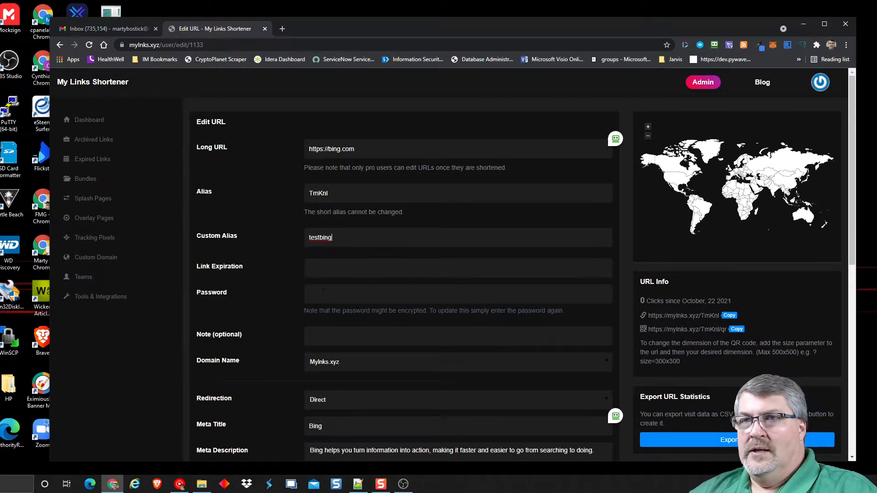
pyautogui.scroll(-1, 291, 300)
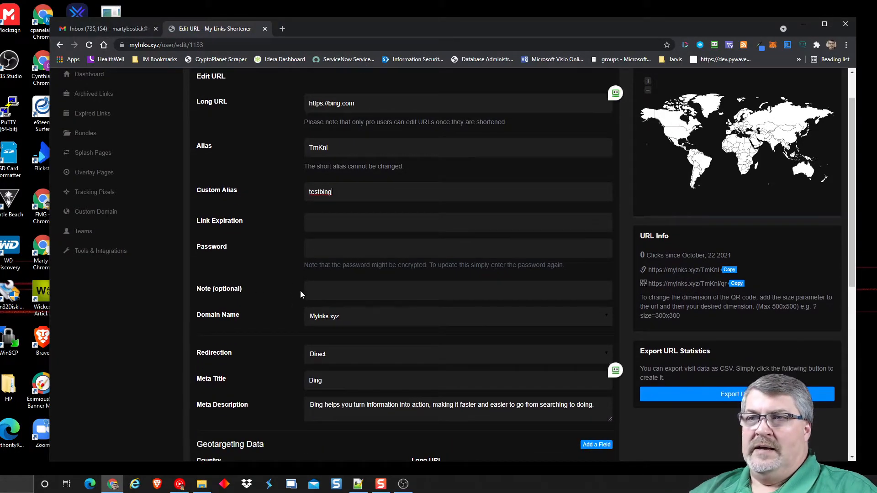
pyautogui.click(329, 319)
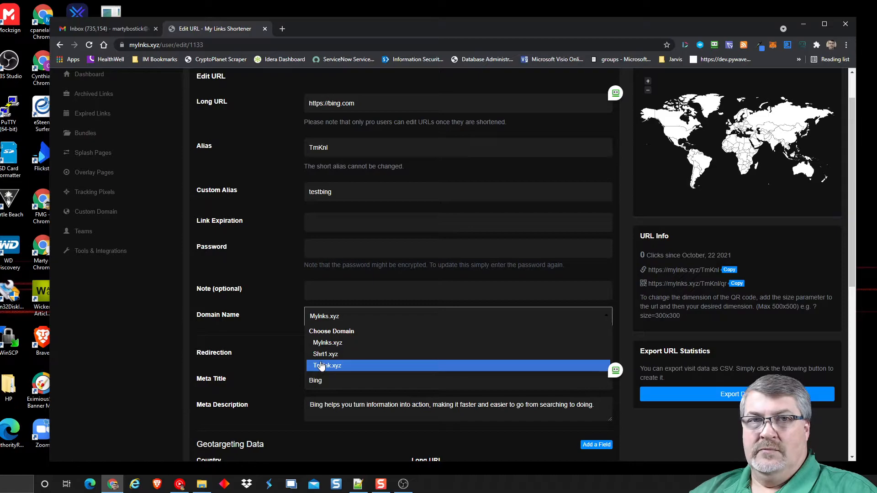
pyautogui.click(275, 243)
# - Keep Direct as the redirection type, check the meta title, and update the Bing link
pyautogui.scroll(-2, 267, 281)
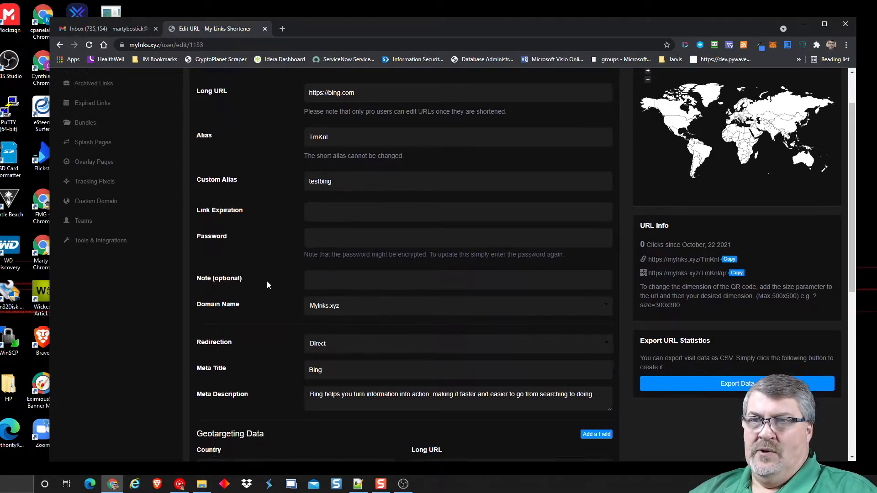
pyautogui.click(346, 271)
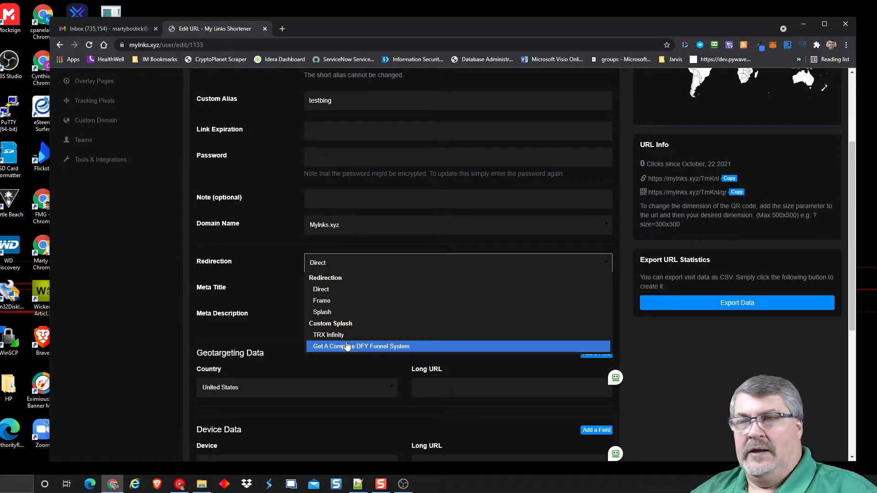
pyautogui.click(278, 252)
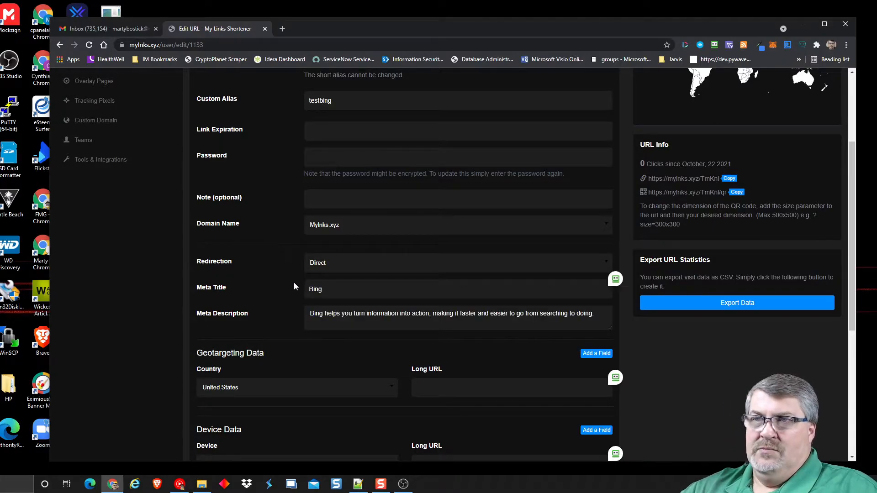
pyautogui.doubleClick(314, 288)
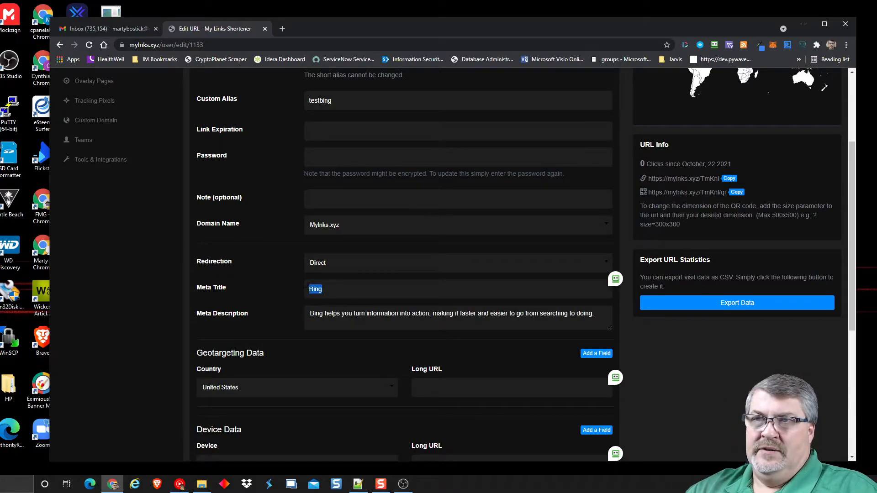
pyautogui.click(339, 313)
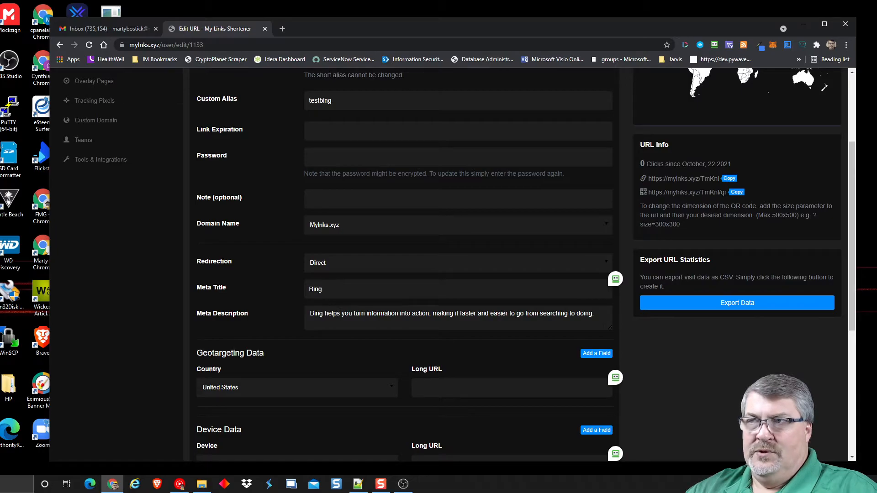
pyautogui.scroll(-5, 276, 286)
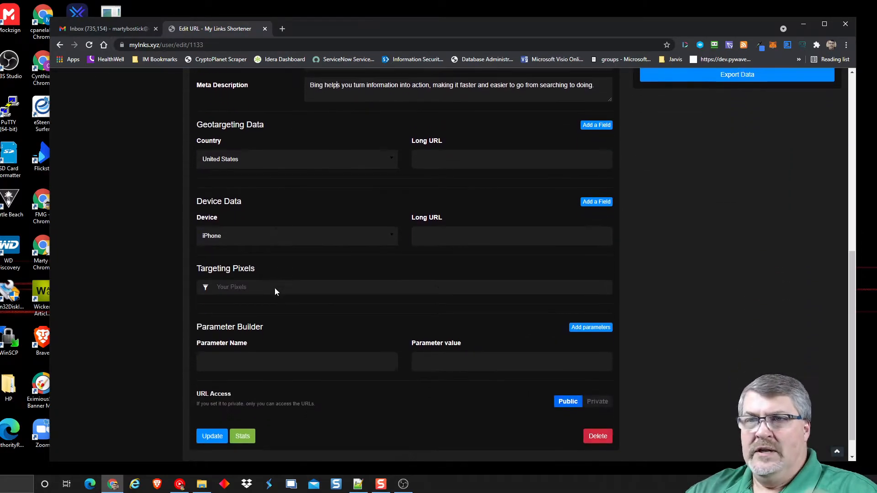
pyautogui.click(212, 436)
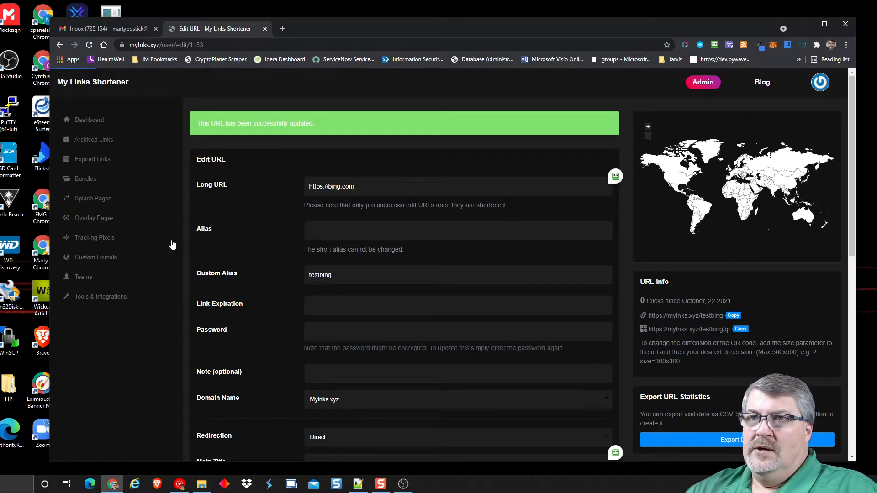
# - Tick the Bing, Presearch and Google links on the dashboard
pyautogui.click(98, 120)
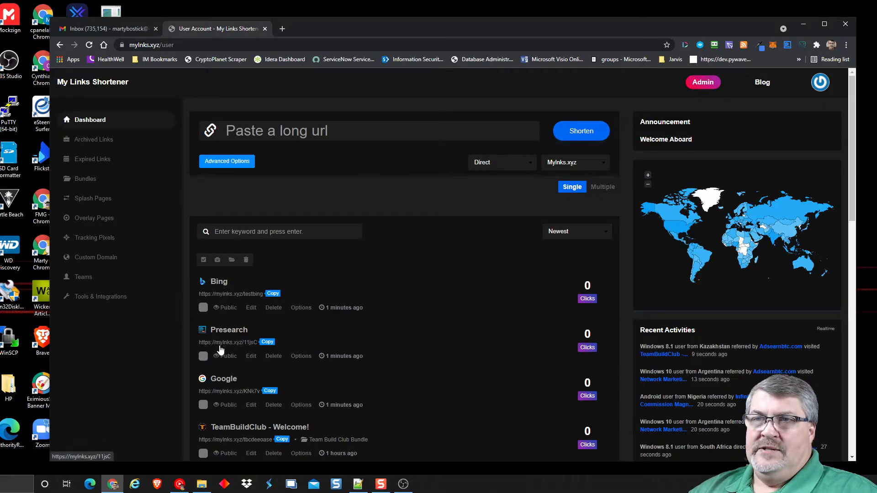
pyautogui.click(203, 308)
pyautogui.click(203, 357)
pyautogui.click(203, 405)
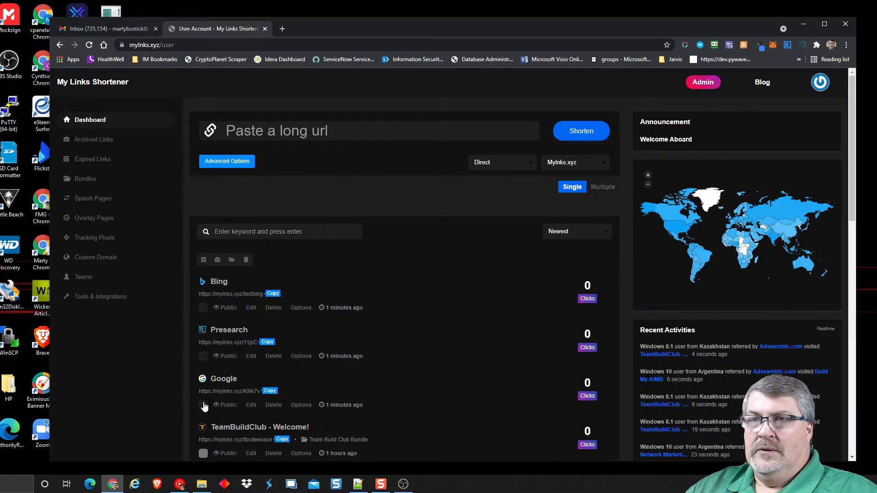
# - Add the three ticked links to Demo bundle, then go to the Bundles page
pyautogui.click(231, 260)
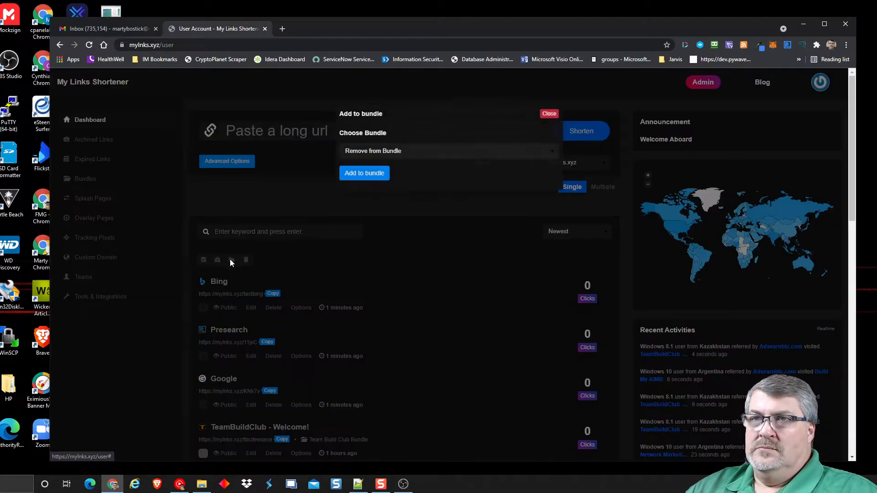
pyautogui.click(440, 153)
pyautogui.scroll(-8, 440, 219)
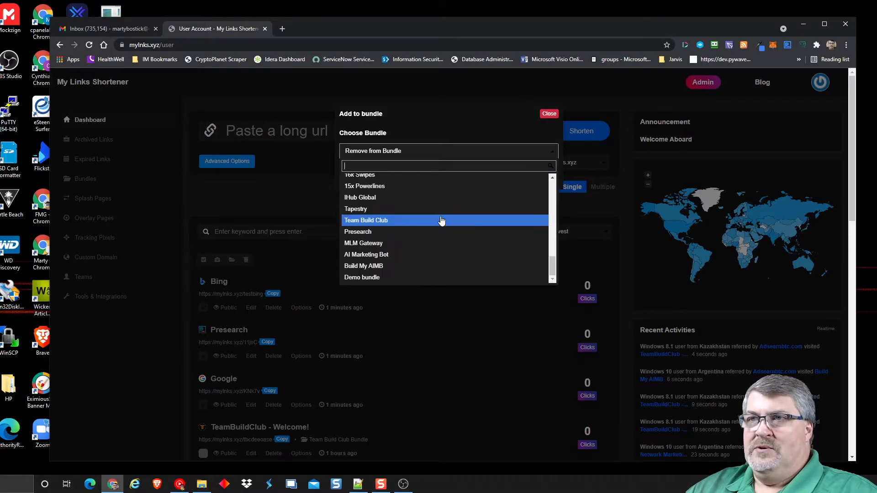
pyautogui.click(378, 278)
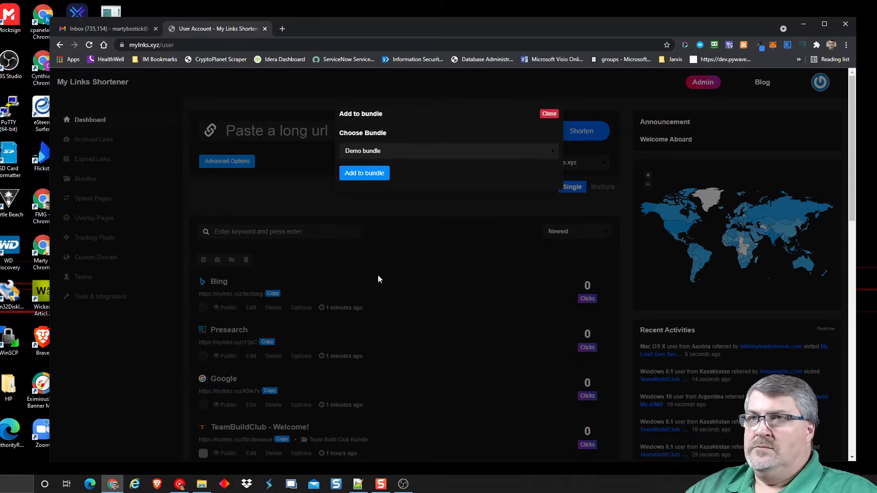
pyautogui.click(358, 176)
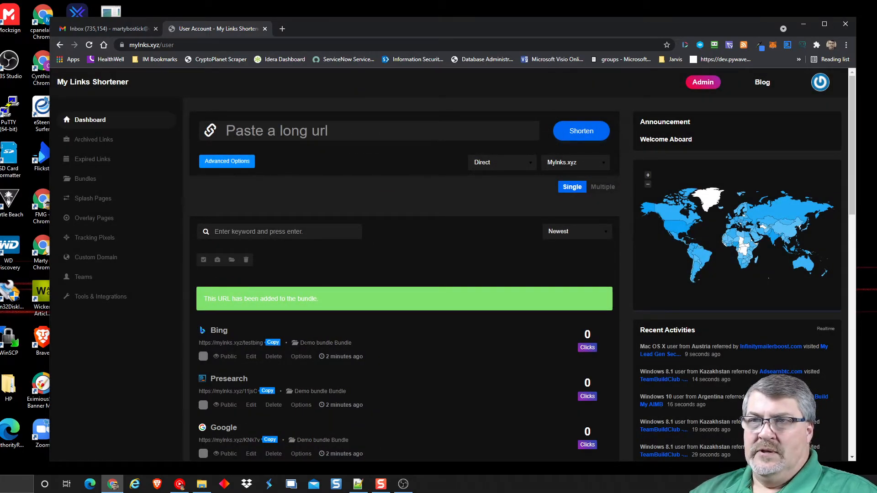
pyautogui.click(300, 356)
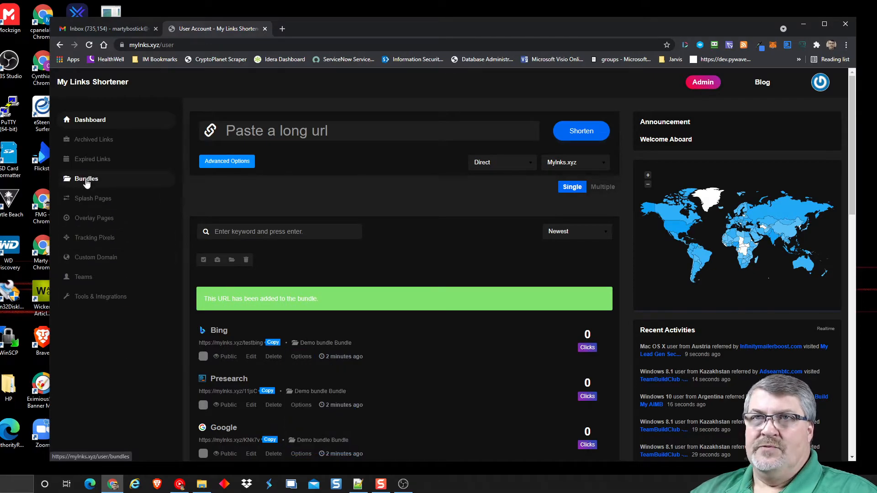
pyautogui.click(86, 179)
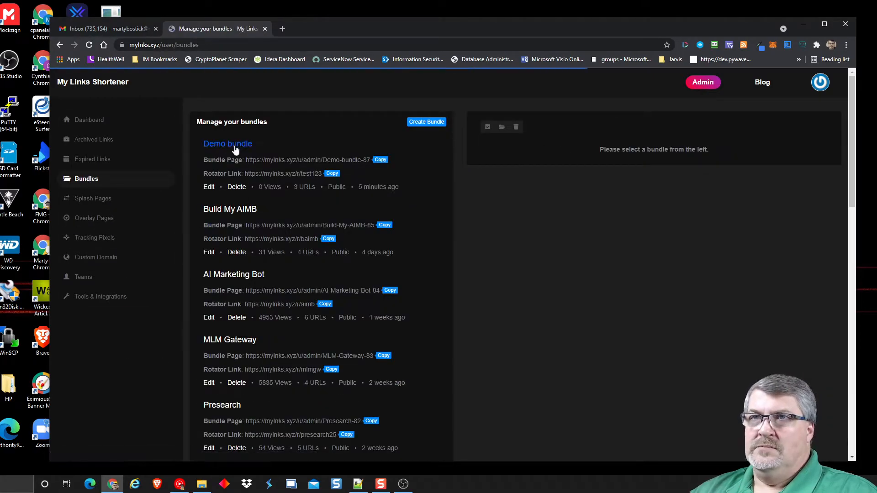
# - Copy the Demo bundle's rotator link and load it in a new incognito window
pyautogui.moveTo(315, 187); pyautogui.dragTo(295, 187)
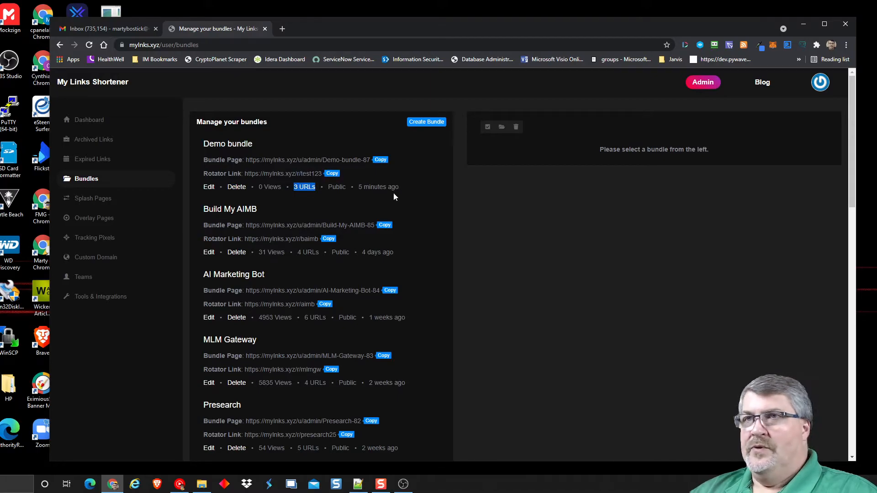
pyautogui.click(352, 174)
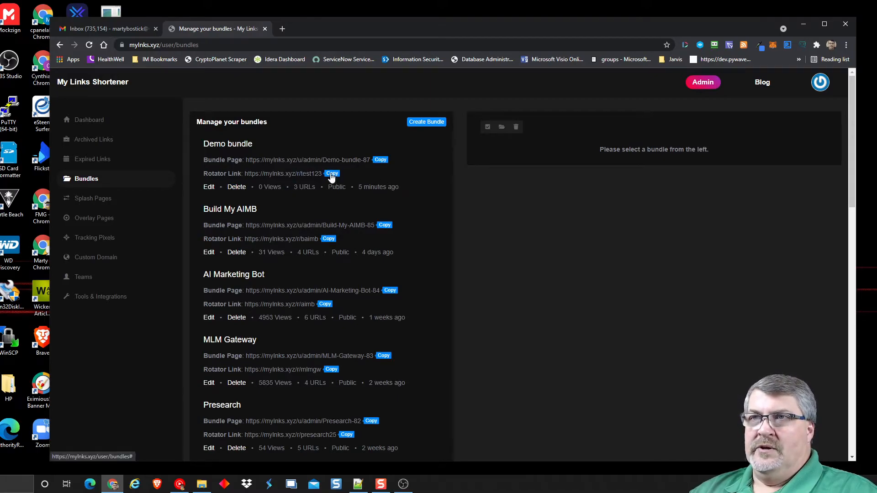
pyautogui.click(331, 176)
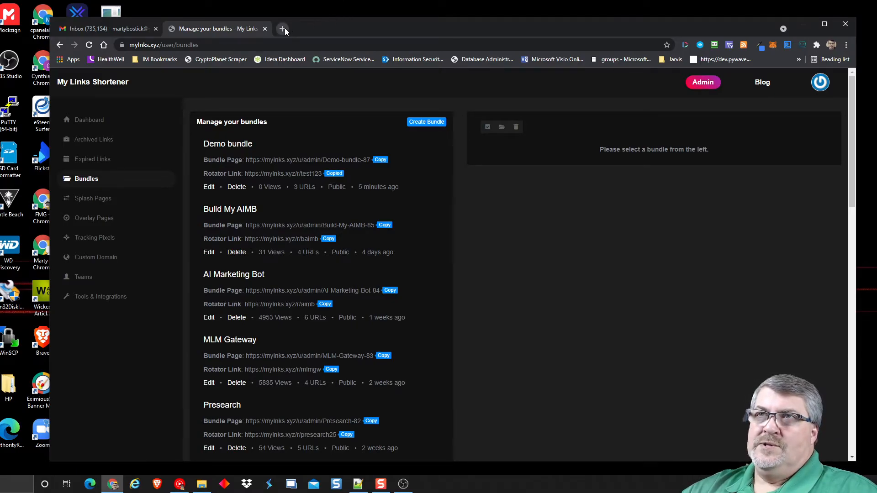
pyautogui.click(842, 43)
pyautogui.click(800, 76)
pyautogui.hotkey('ctrl', 'v')
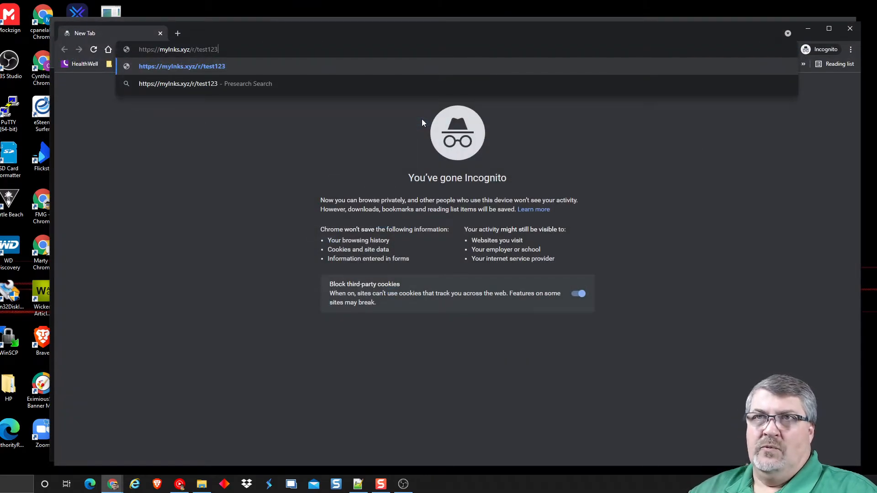
pyautogui.press('Return')
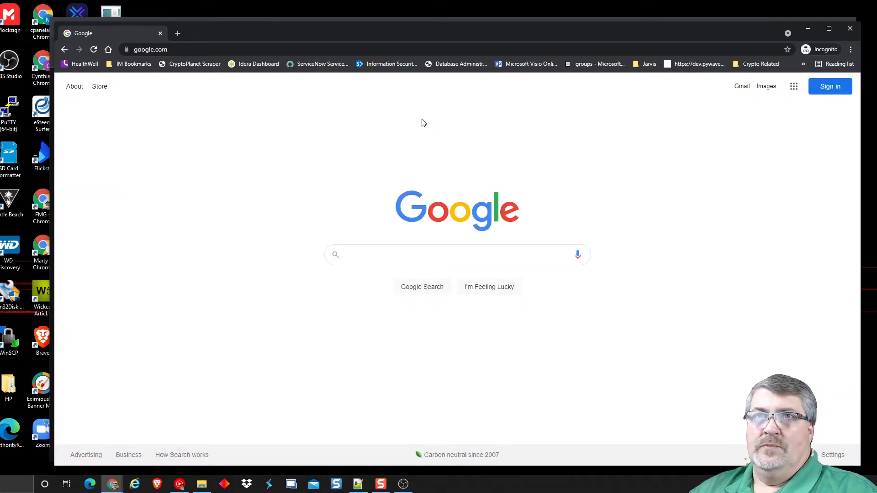
# - Reload the rotator link five more times to watch it rotate between Google and Presearch
pyautogui.click(183, 49)
pyautogui.hotkey('ctrl', 'v')
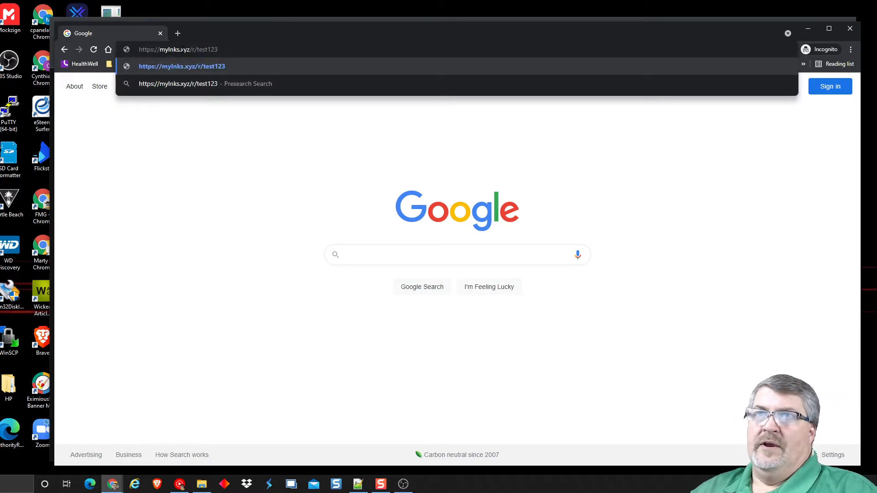
pyautogui.press('Return')
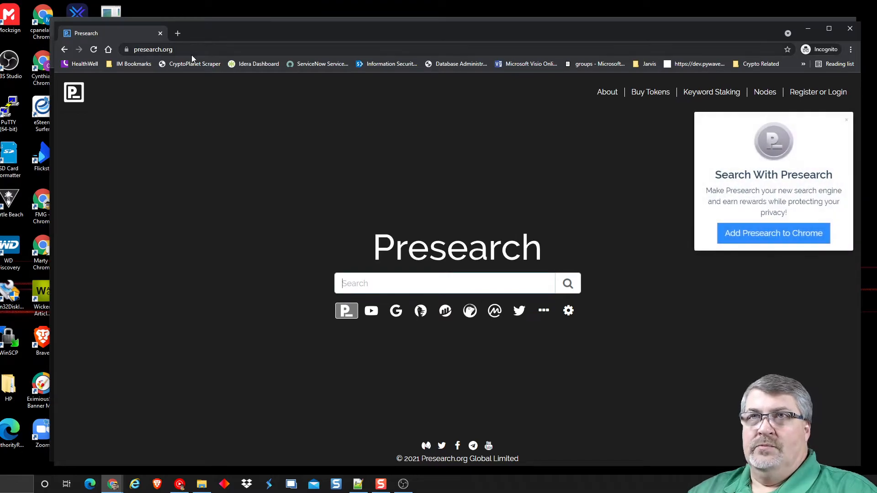
pyautogui.click(192, 54)
pyautogui.hotkey('ctrl', 'v')
pyautogui.press('Return')
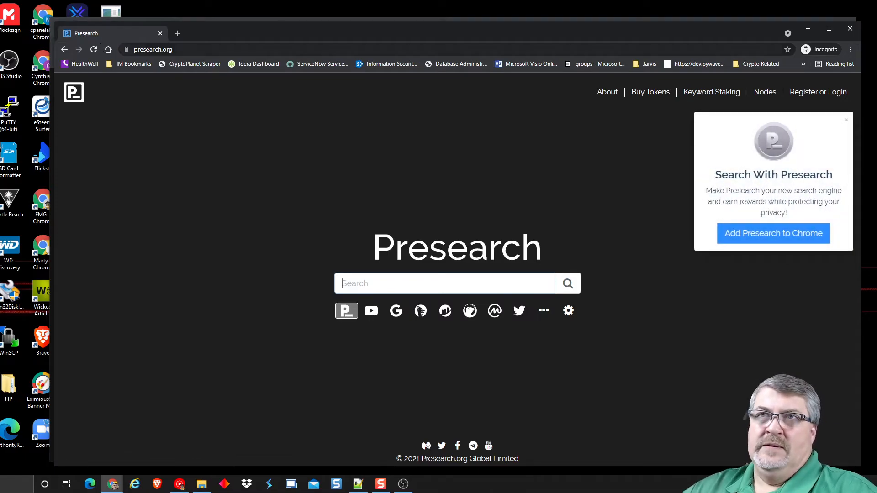
pyautogui.click(192, 48)
pyautogui.hotkey('ctrl', 'v')
pyautogui.press('Return')
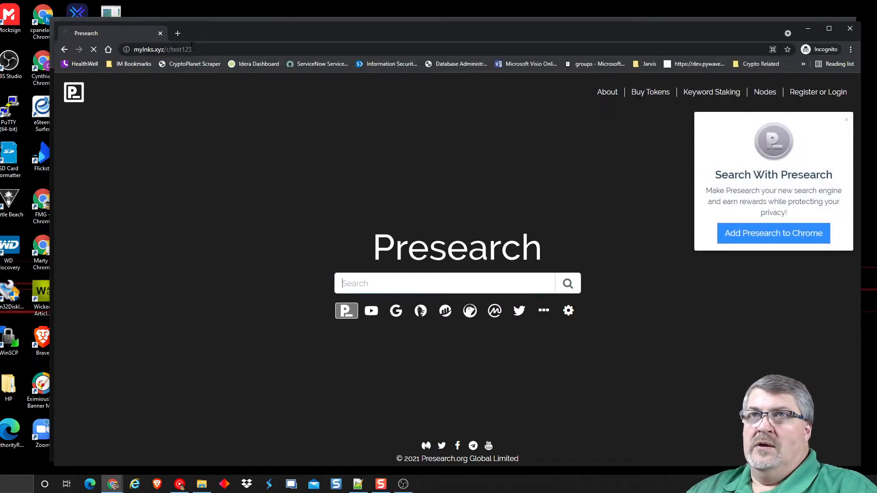
pyautogui.click(191, 47)
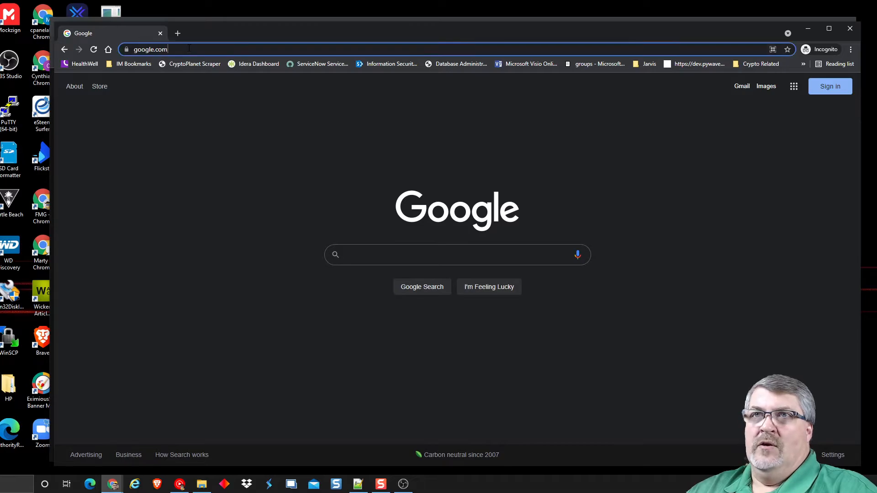
pyautogui.hotkey('ctrl', 'v')
pyautogui.press('Return')
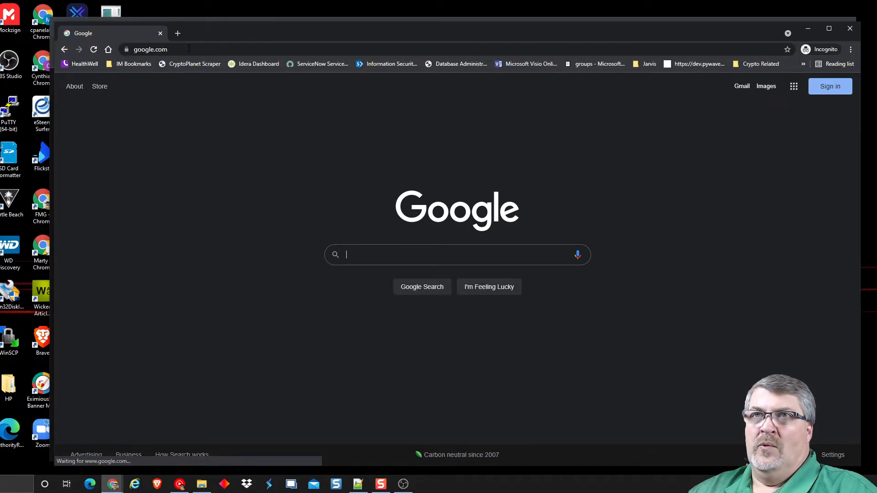
pyautogui.click(188, 48)
pyautogui.hotkey('ctrl', 'v')
pyautogui.press('Return')
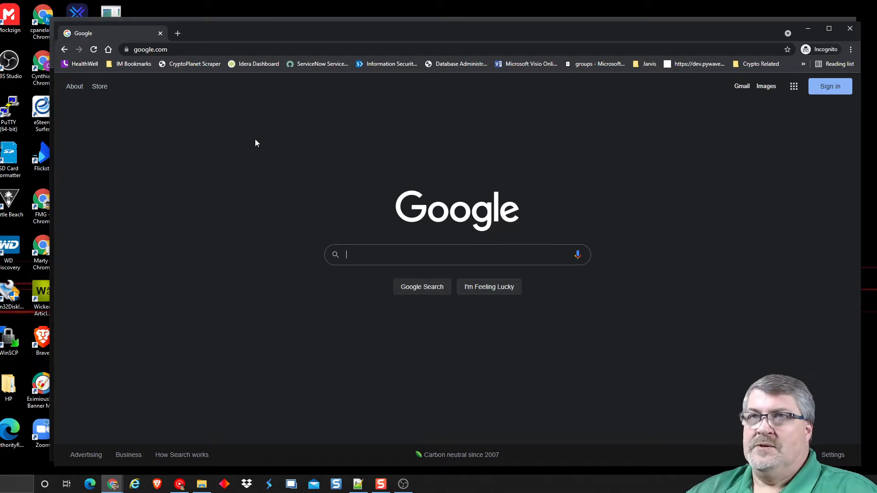
# - Load the rotator link once more, landing on Presearch, then close the incognito window
pyautogui.moveTo(165, 50); pyautogui.dragTo(109, 38)
pyautogui.hotkey('ctrl', 'v')
pyautogui.press('Return')
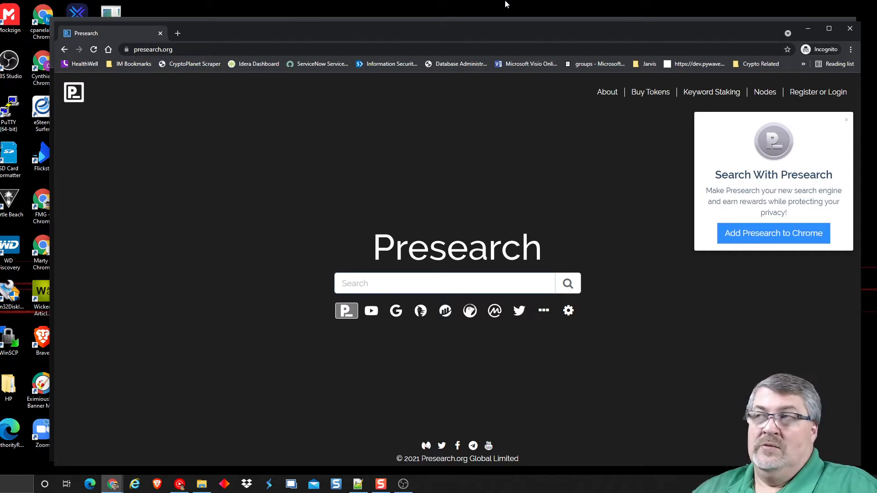
pyautogui.click(850, 28)
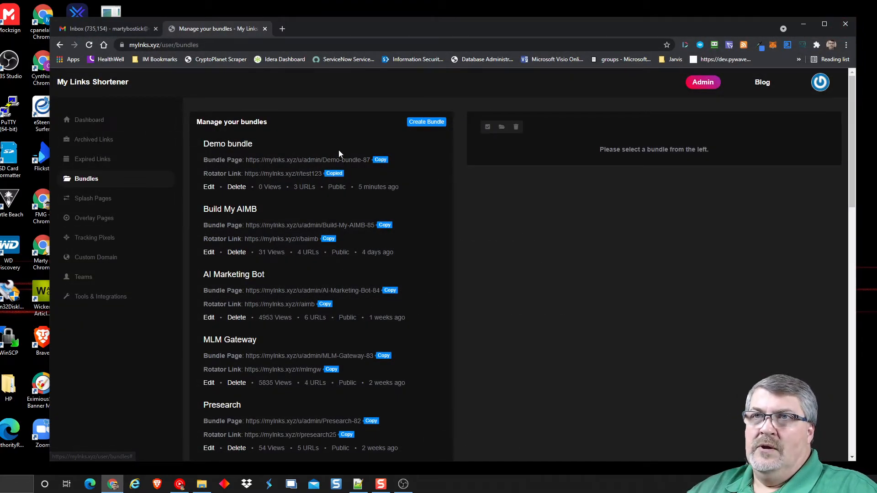
# - Load the copied Demo bundle page URL in a new tab: Bing 0 clicks, Presearch and Google 1
pyautogui.click(381, 160)
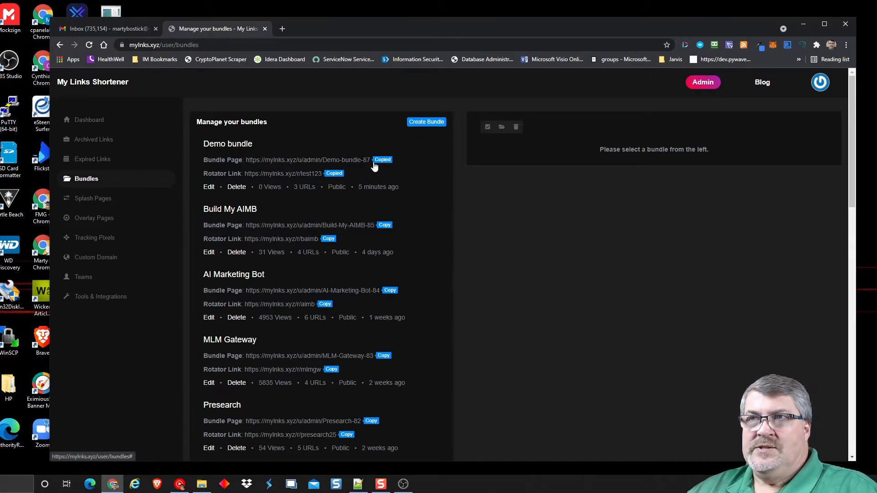
pyautogui.click(280, 29)
pyautogui.hotkey('ctrl', 'v')
pyautogui.press('Return')
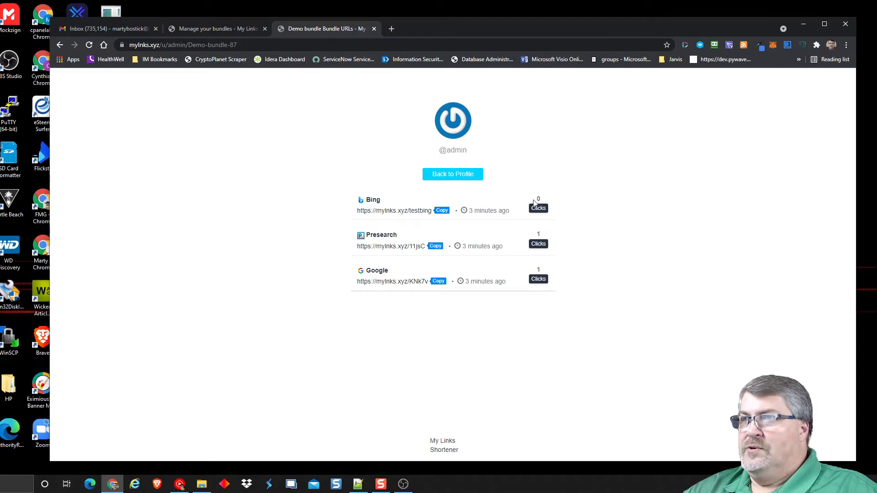
# - Review the Presearch link's click statistics page
pyautogui.click(538, 244)
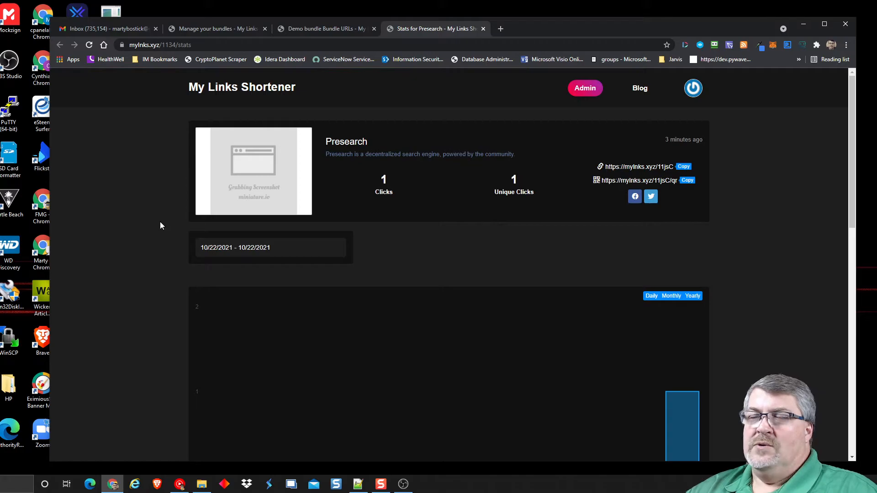
pyautogui.scroll(-10, 142, 231)
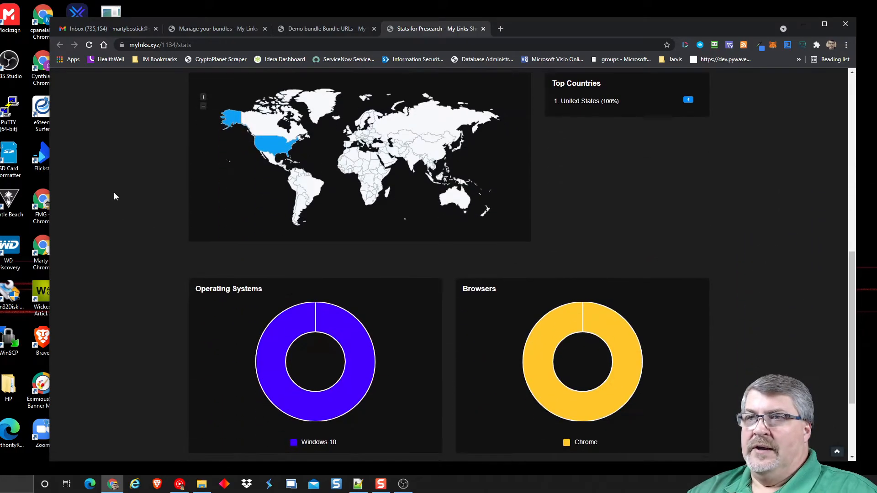
pyautogui.scroll(-3, 120, 192)
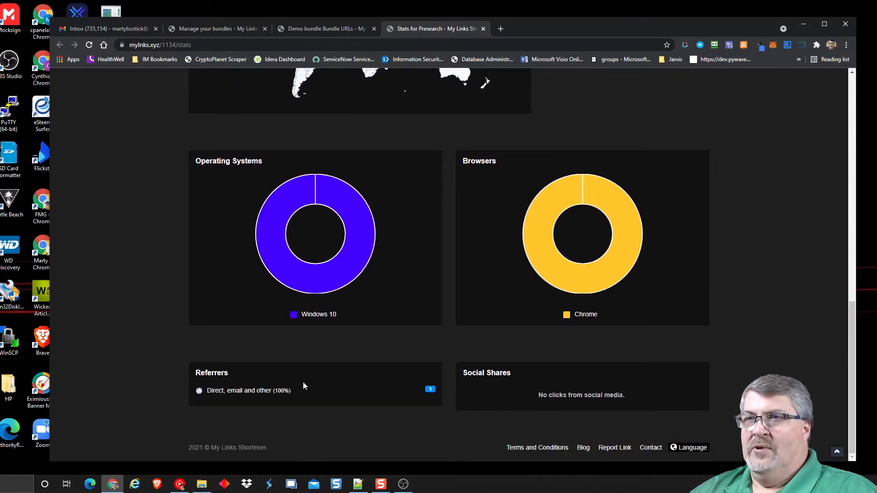
pyautogui.scroll(3, 301, 231)
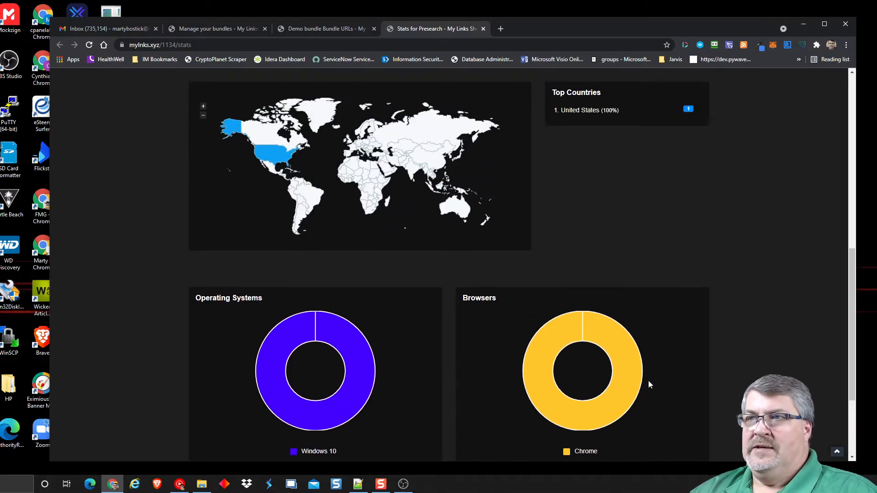
pyautogui.scroll(2, 83, 272)
pyautogui.scroll(2, 84, 272)
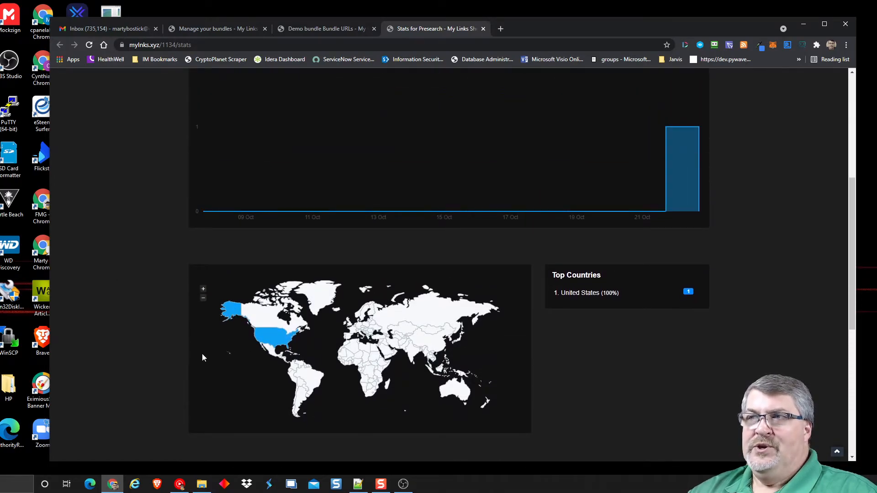
pyautogui.scroll(3, 203, 353)
pyautogui.scroll(5, 117, 219)
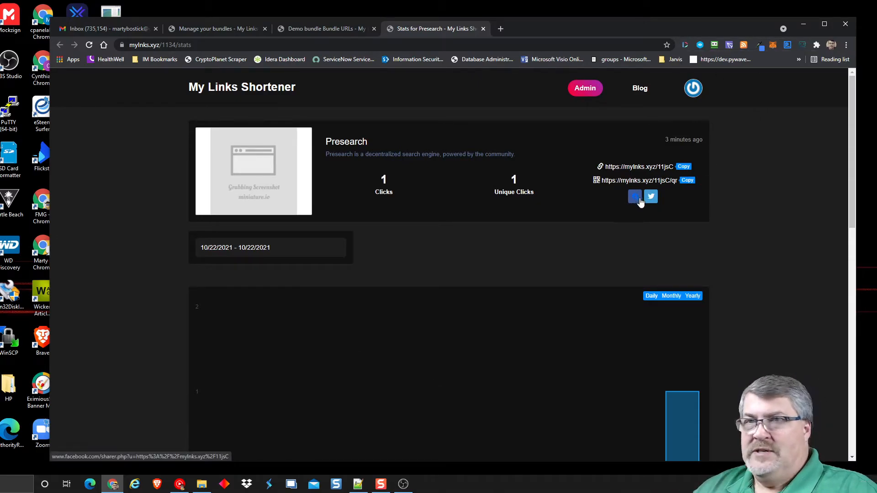
# - View the Presearch link's QR code image, then close the QR code and Demo bundle tabs
pyautogui.click(686, 181)
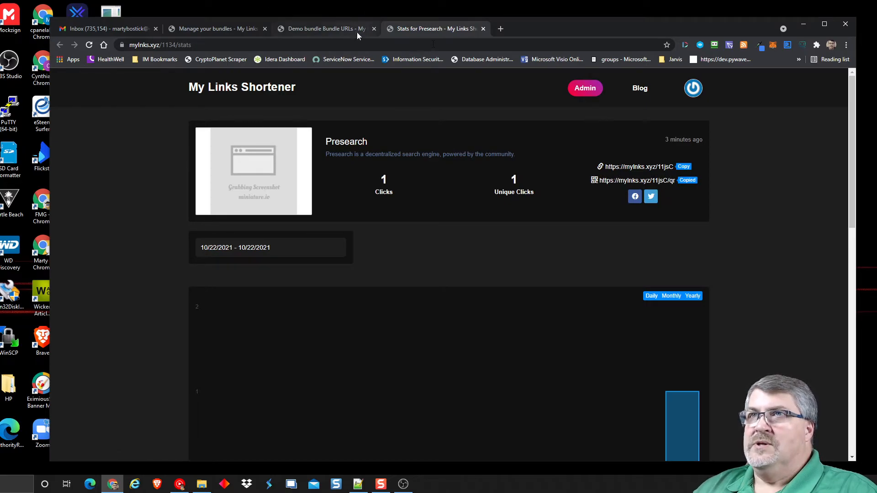
pyautogui.click(363, 44)
pyautogui.hotkey('ctrl', 'v')
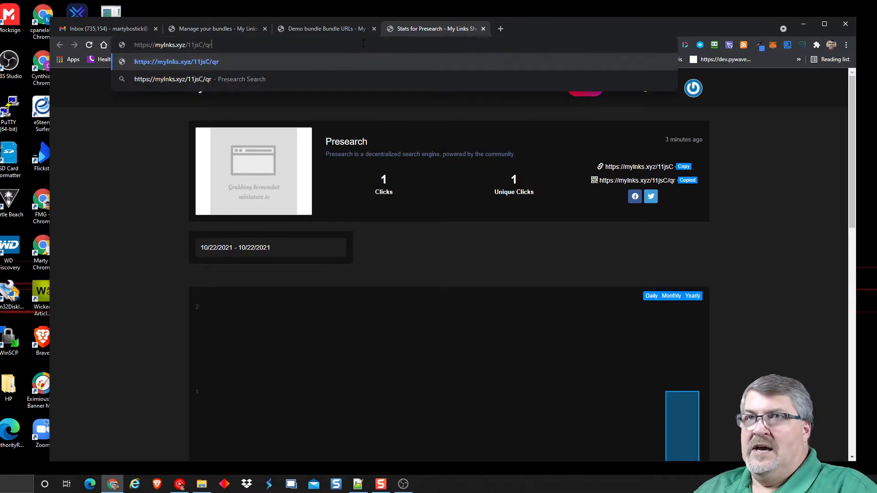
pyautogui.press('Return')
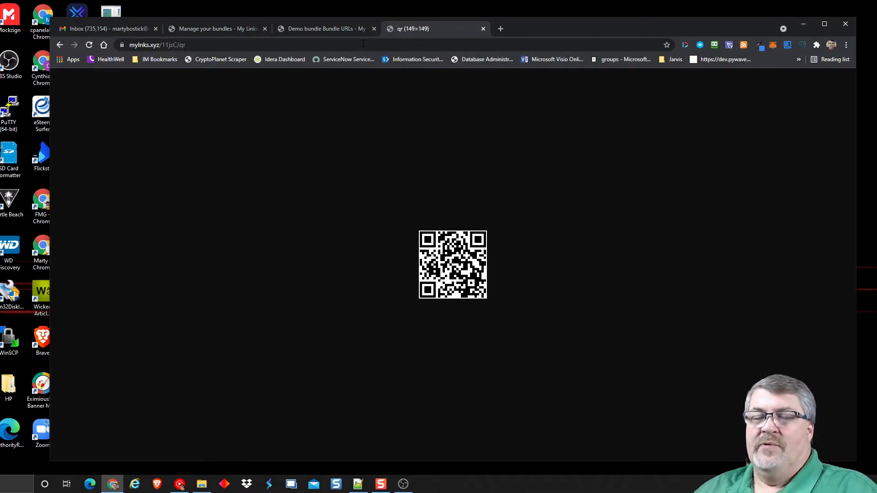
pyautogui.click(482, 29)
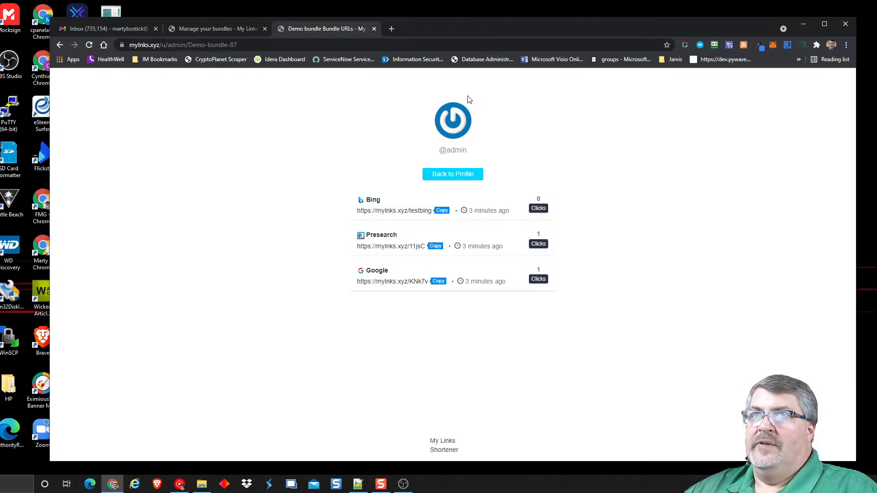
pyautogui.click(375, 28)
# - Go to the Dashboard and browse down the list of links
pyautogui.click(89, 120)
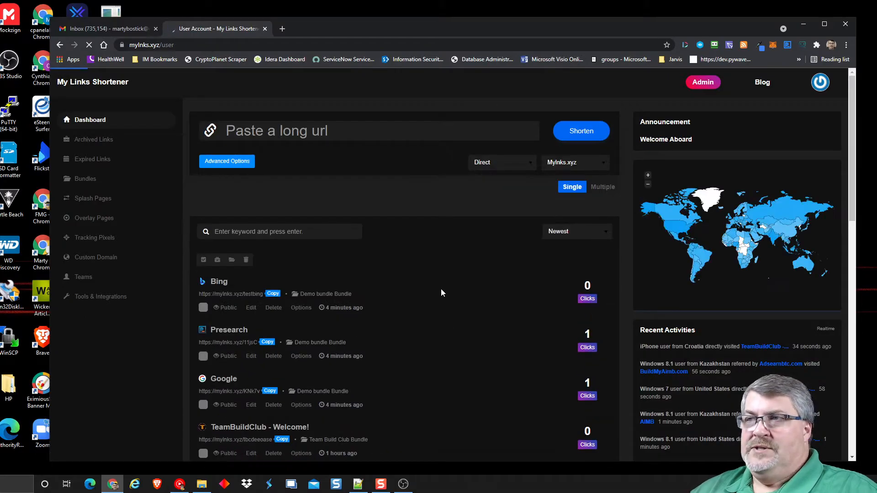
pyautogui.scroll(-1, 557, 362)
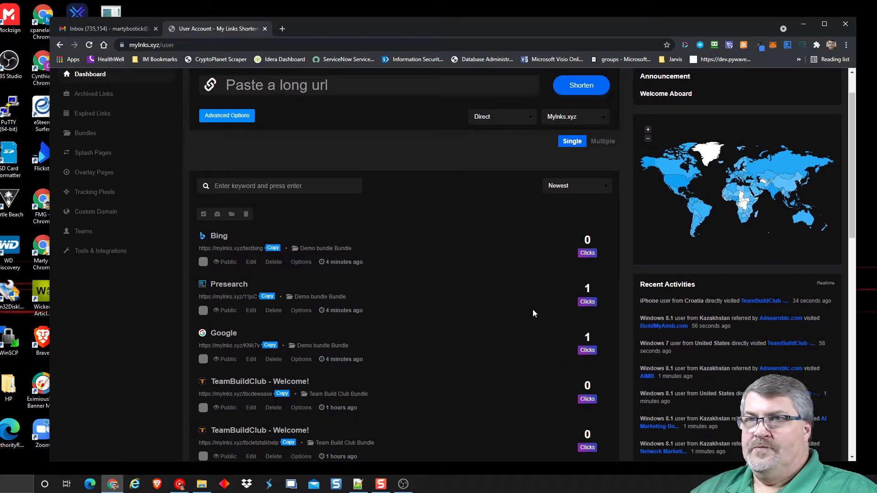
pyautogui.scroll(-6, 421, 344)
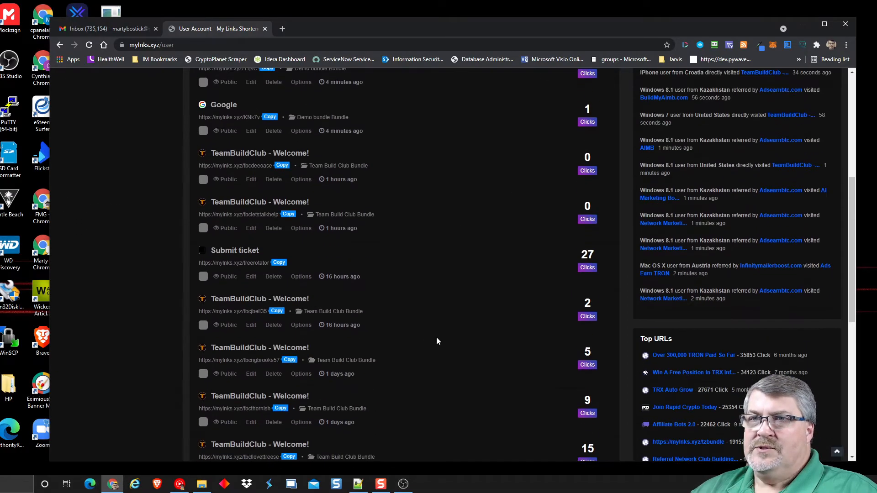
pyautogui.scroll(-1, 413, 229)
pyautogui.scroll(-2, 454, 240)
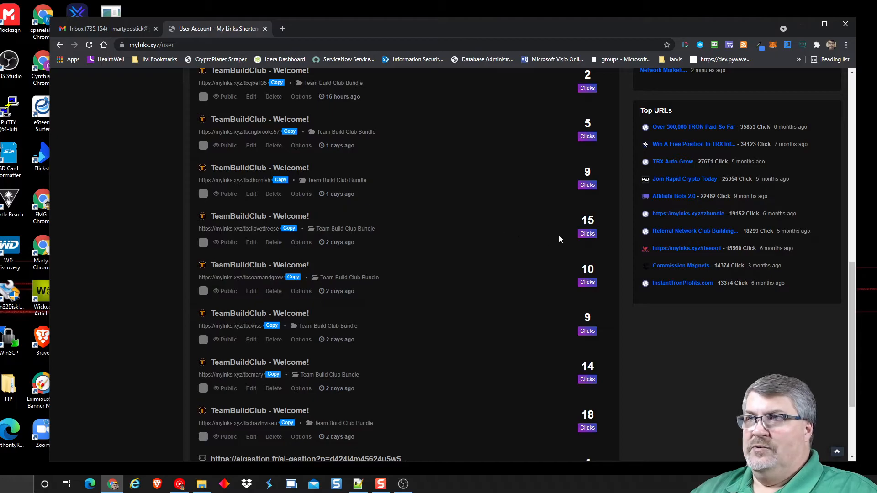
# - Review the stats of the TeamBuildClub link with 15 clicks, then close its stats tab
pyautogui.click(587, 234)
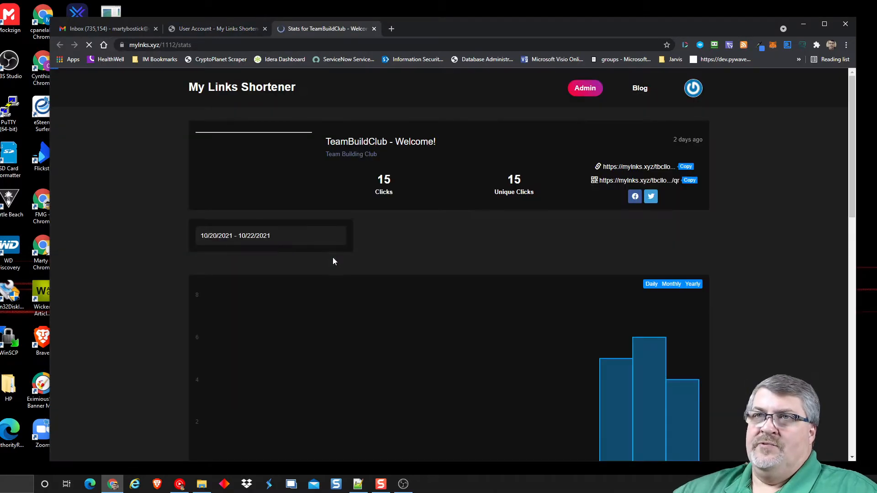
pyautogui.scroll(-4, 152, 231)
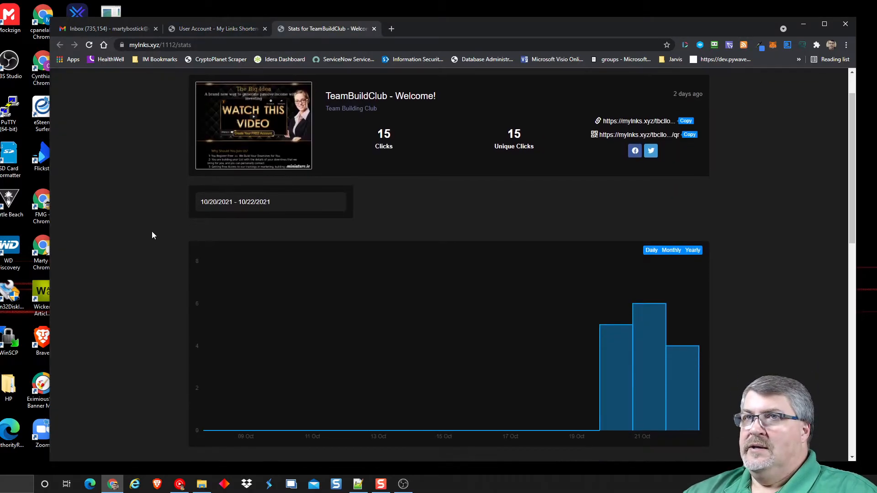
pyautogui.scroll(-1, 141, 213)
pyautogui.scroll(5, 141, 208)
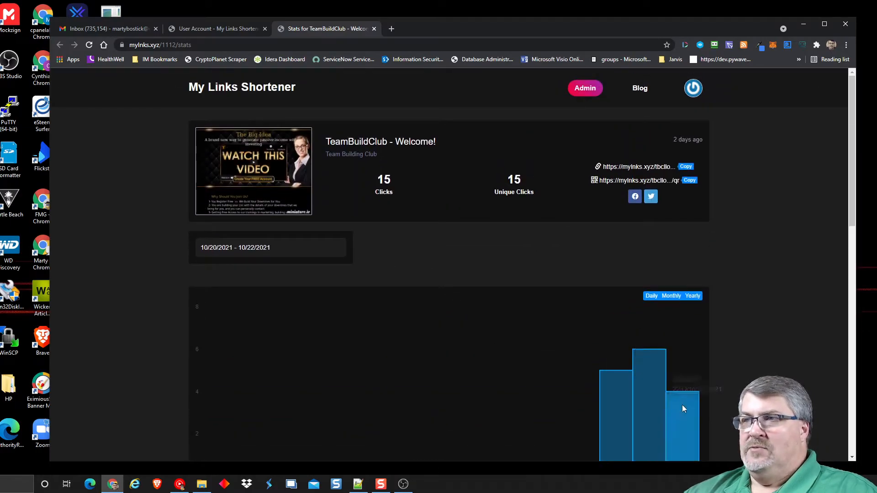
pyautogui.scroll(-8, 111, 236)
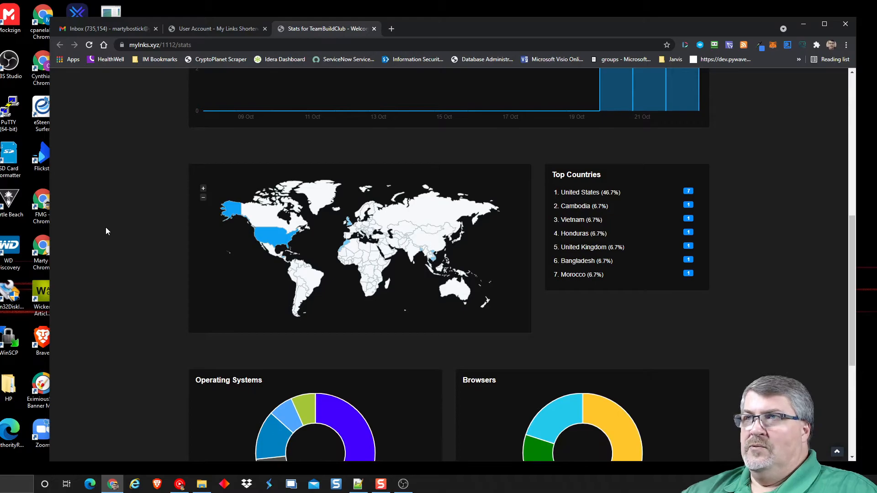
pyautogui.scroll(-5, 151, 176)
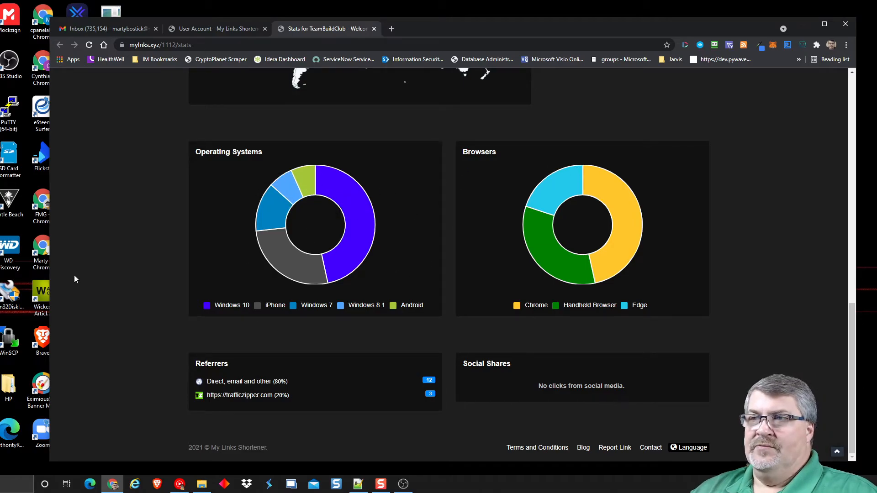
pyautogui.click(374, 28)
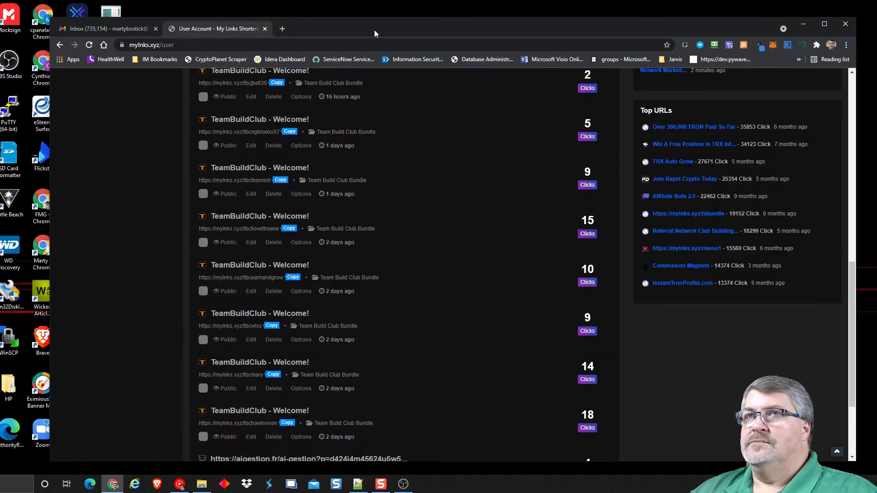
pyautogui.scroll(10, 166, 281)
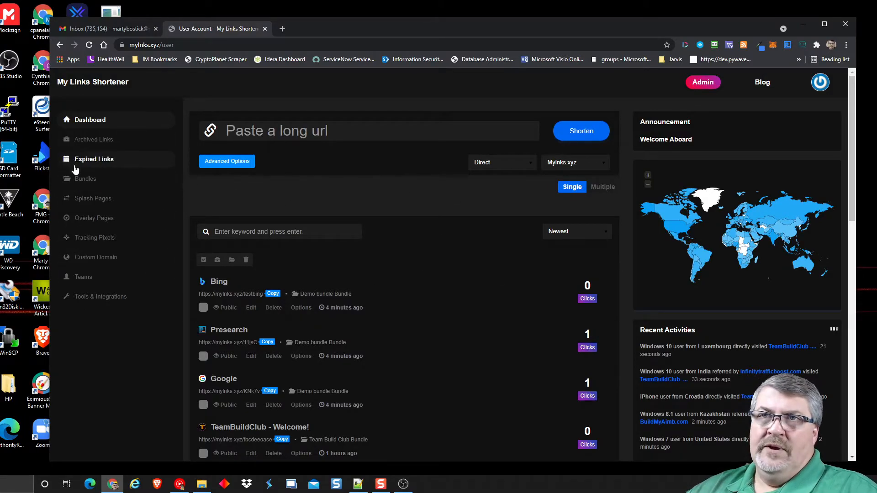
# - Open TRX Infinity from Splash Pages for editing, previewing its fiery banner and 5-second countdown
pyautogui.click(96, 199)
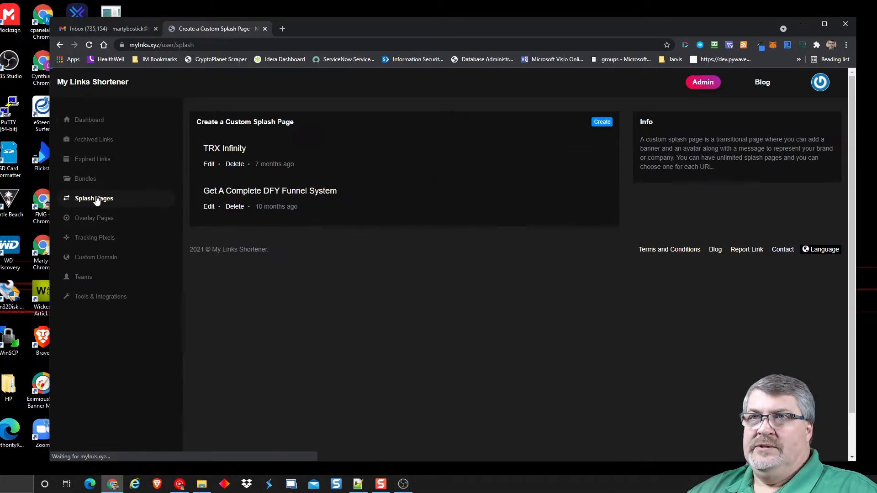
pyautogui.click(208, 165)
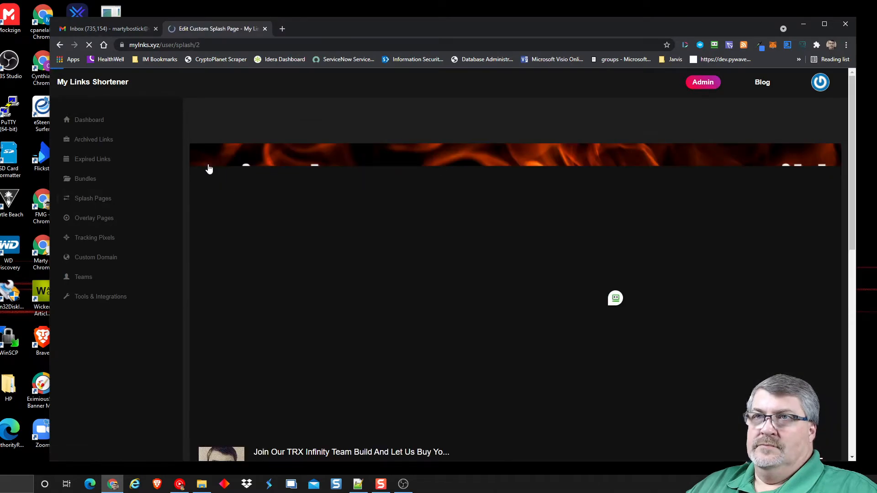
pyautogui.scroll(-2, 425, 212)
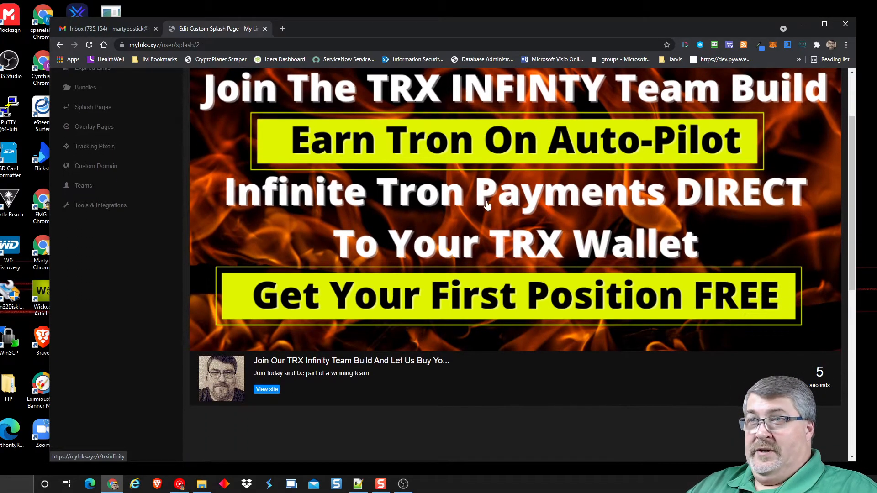
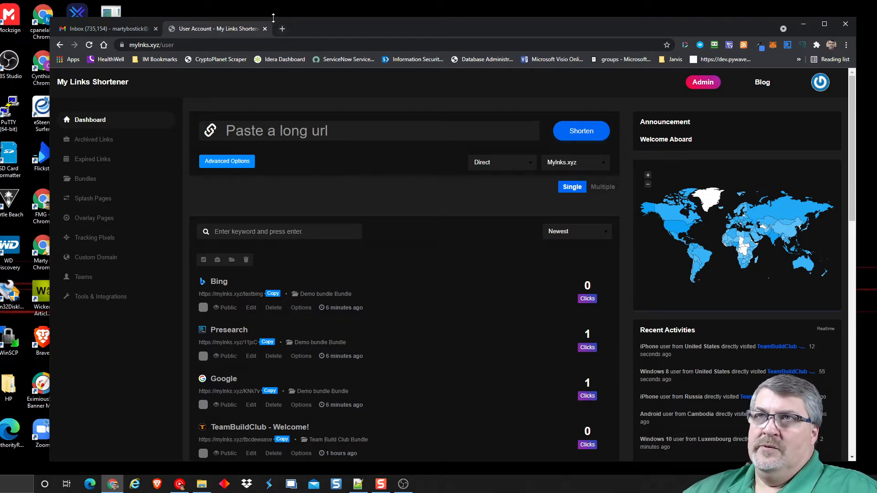
# - Copy the first YouTube home-page video's link address and return to the shortener's long-URL field
pyautogui.click(282, 29)
pyautogui.write('youtu')
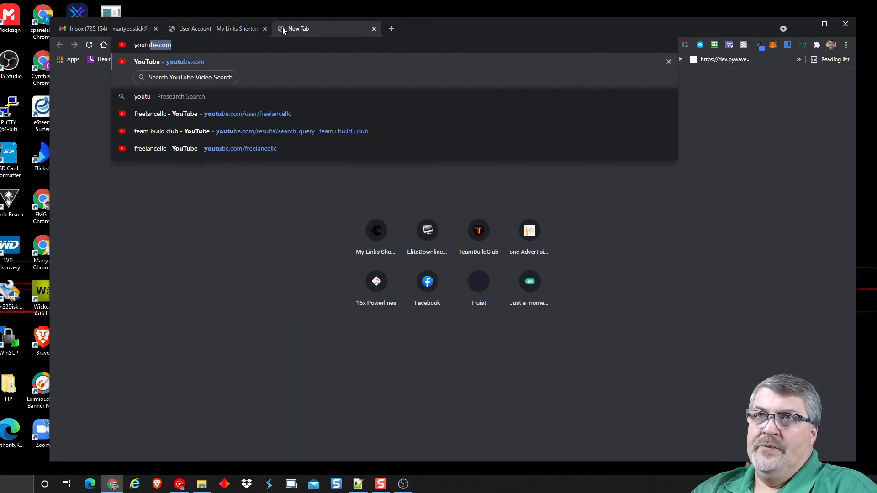
pyautogui.press('Return')
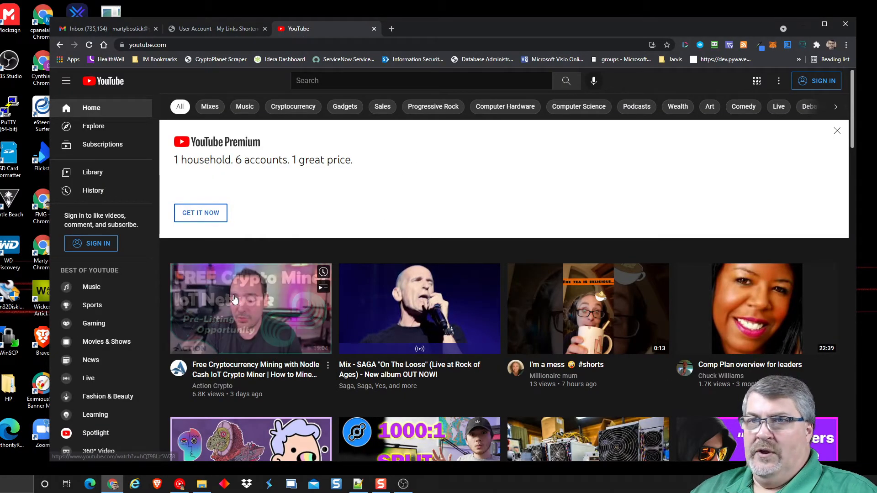
pyautogui.rightClick(234, 297)
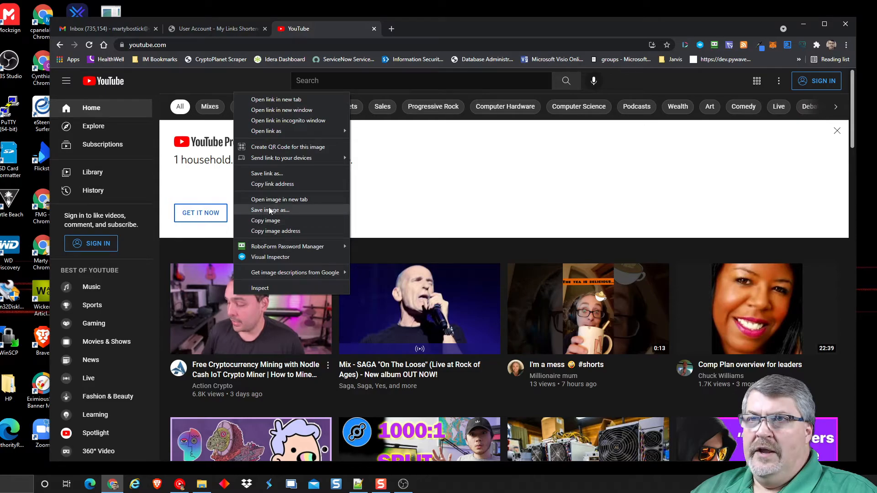
pyautogui.click(264, 185)
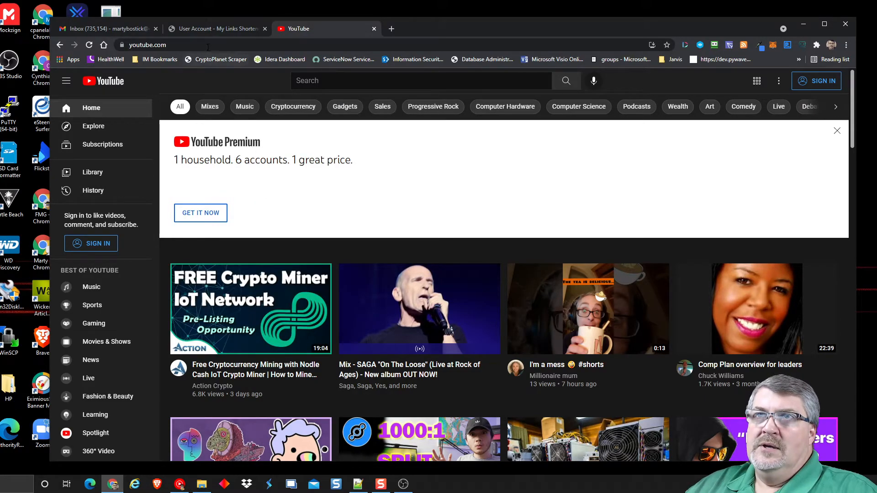
pyautogui.click(204, 27)
pyautogui.click(295, 132)
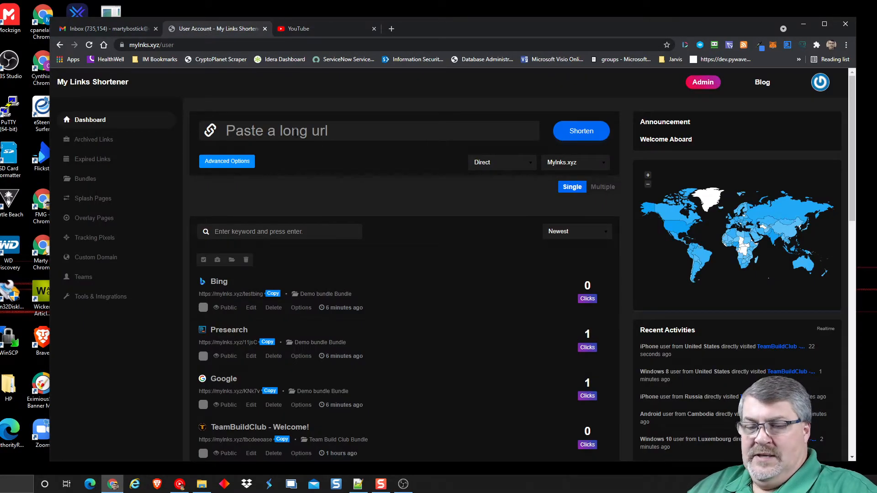
# - Shorten the pasted YouTube video URL into a new short link
pyautogui.hotkey('ctrl', 'v')
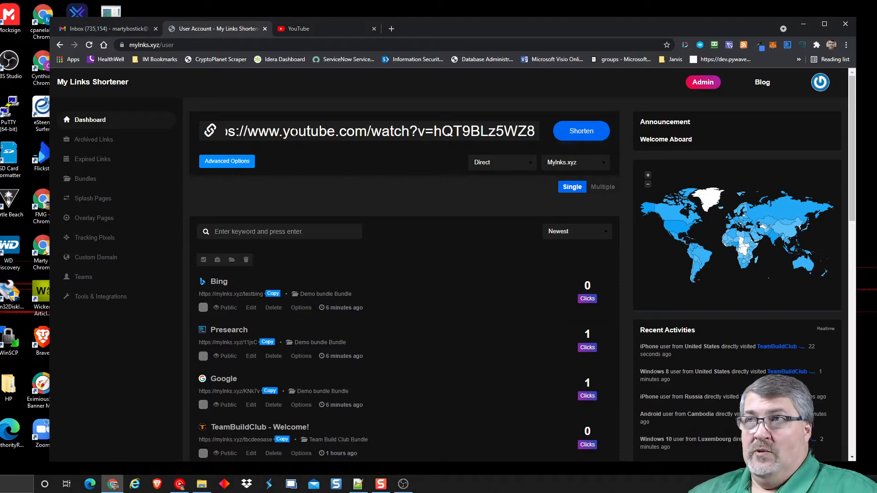
pyautogui.click(563, 131)
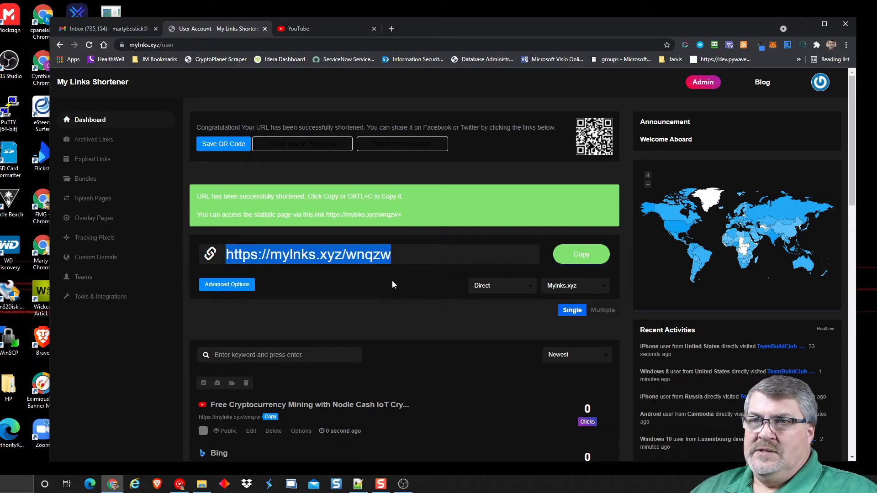
pyautogui.scroll(-2, 392, 289)
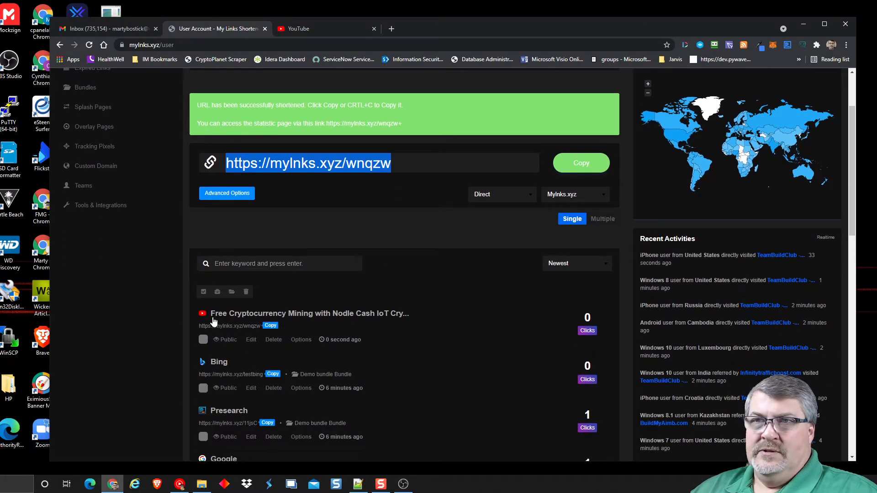
# - Test the short link mylnks.xyz/wnqzw in a new tab, pausing the embedded video
pyautogui.click(270, 326)
pyautogui.hotkey('ctrl', 't')
pyautogui.hotkey('ctrl', 'v')
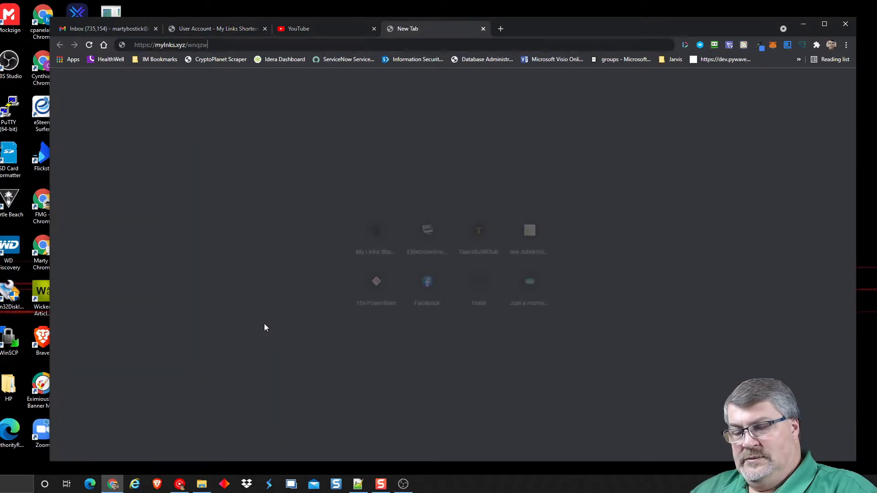
pyautogui.press('Return')
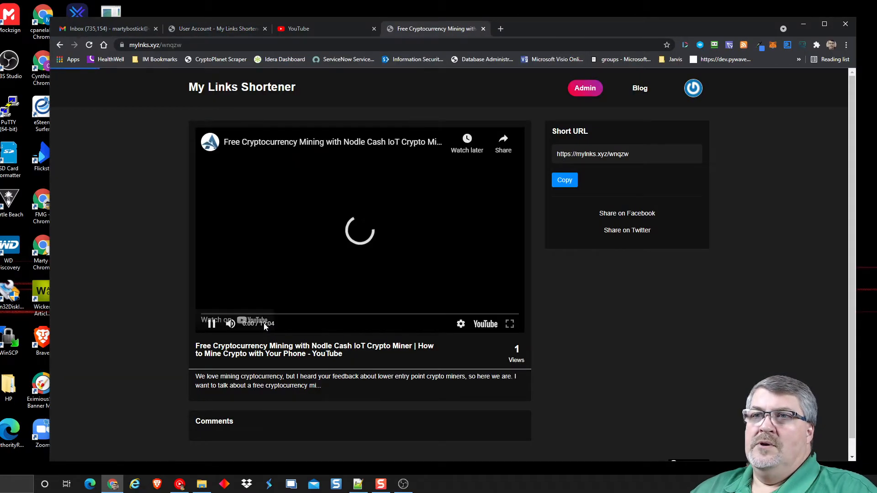
pyautogui.click(212, 322)
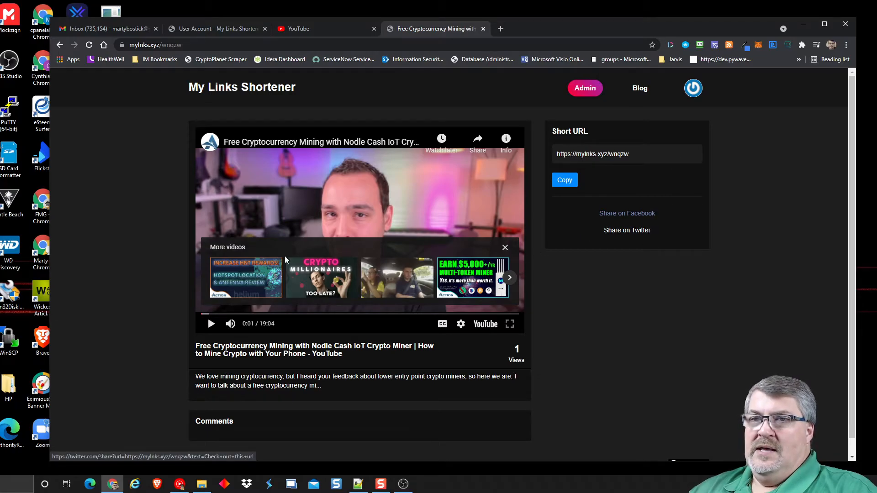
pyautogui.scroll(-1, 97, 215)
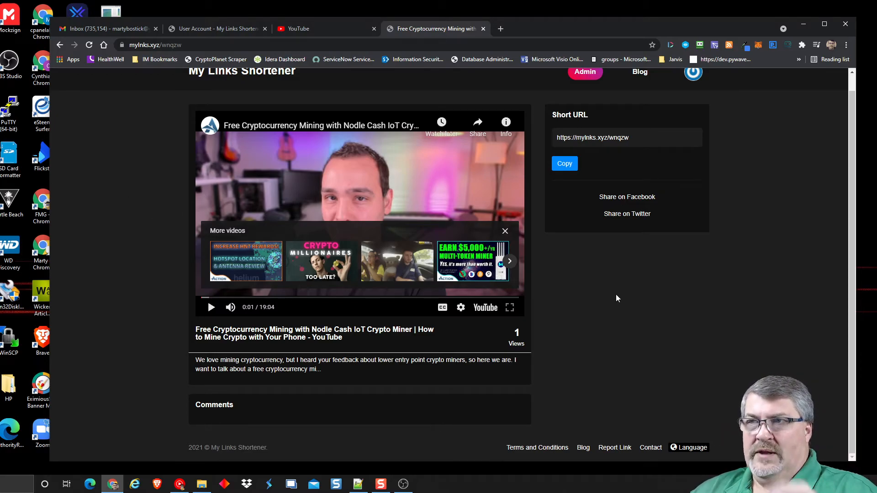
pyautogui.scroll(1, 554, 313)
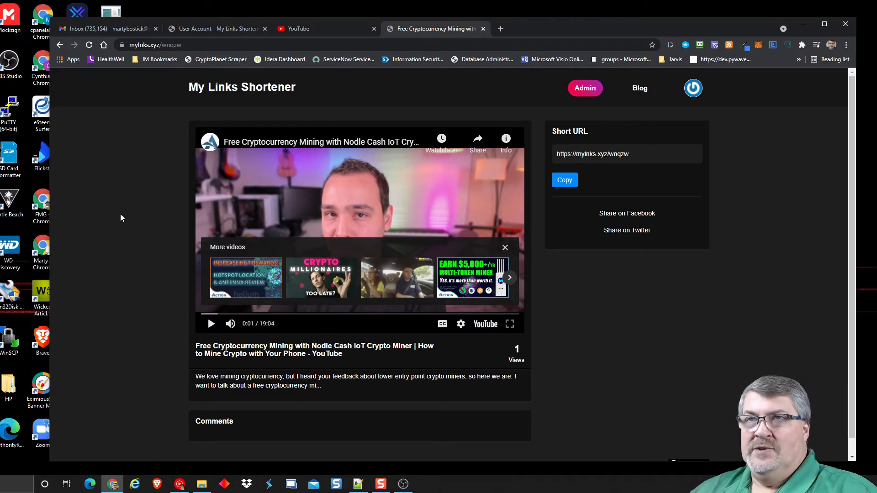
# - Close the test tab and delete the YouTube and Bing short links
pyautogui.click(481, 29)
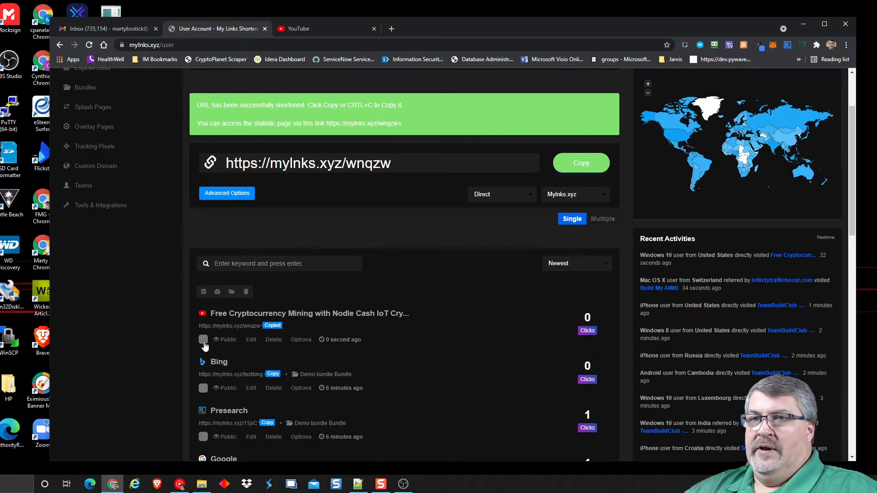
pyautogui.click(274, 340)
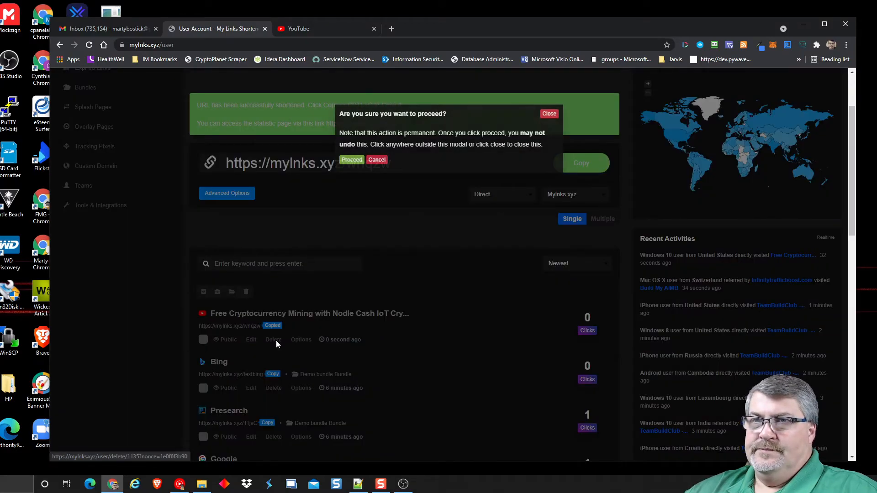
pyautogui.click(355, 161)
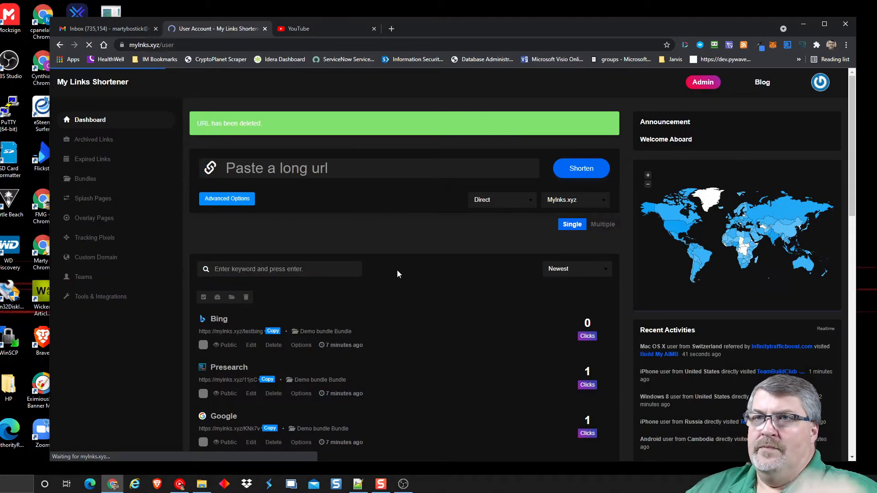
pyautogui.scroll(-3, 335, 282)
pyautogui.click(301, 256)
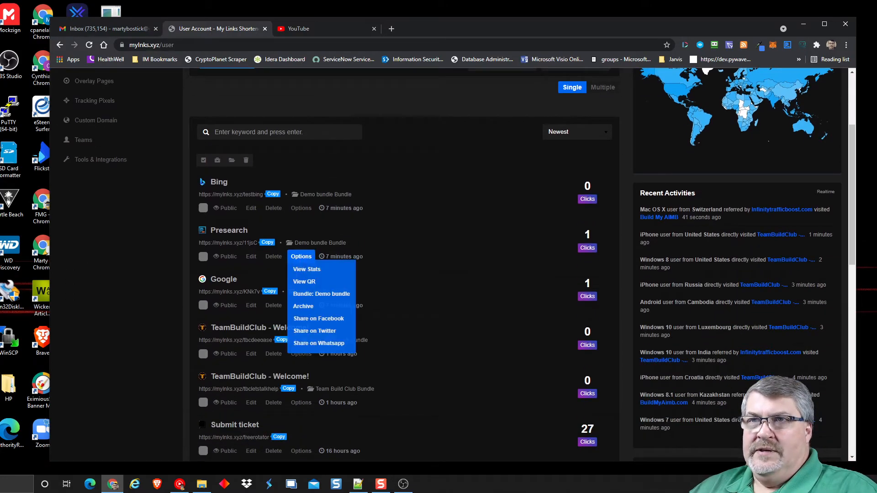
pyautogui.click(273, 210)
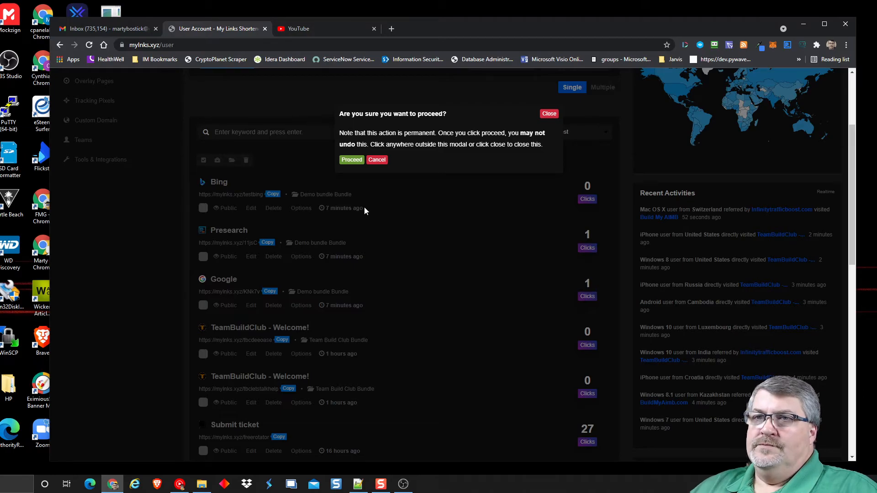
pyautogui.click(351, 160)
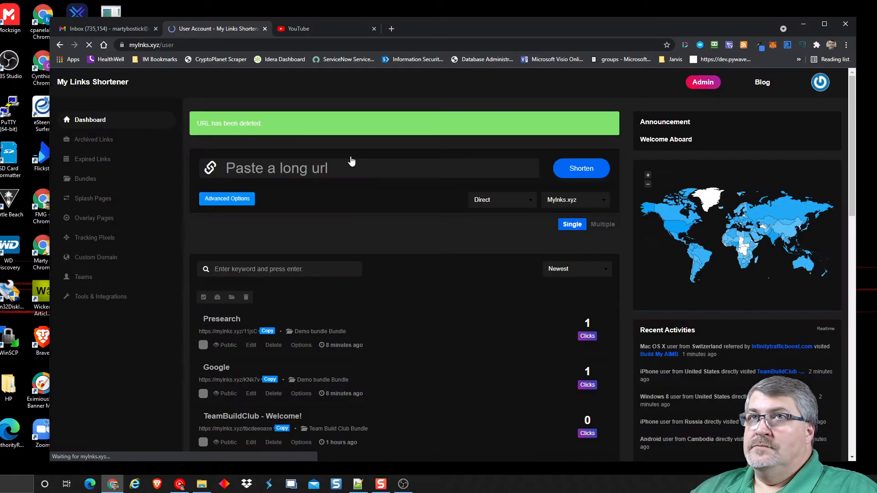
# - Delete the Presearch and Google demo links from the dashboard
pyautogui.scroll(-2, 283, 281)
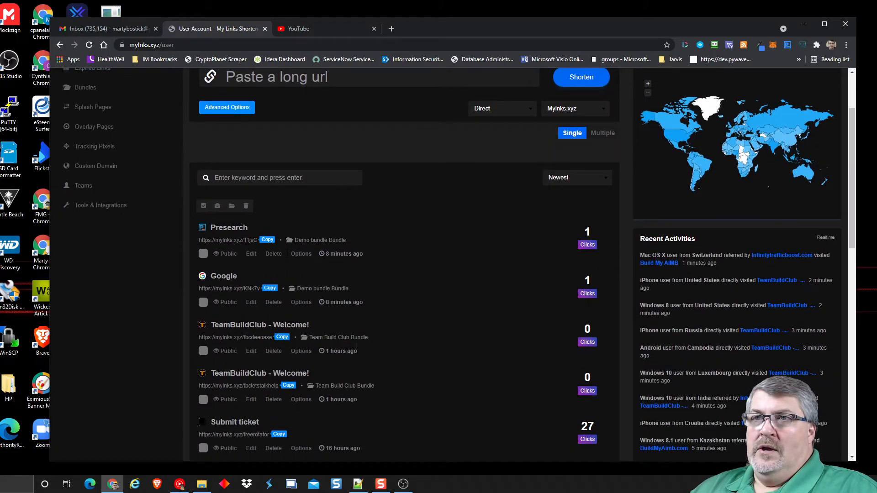
pyautogui.click(273, 253)
pyautogui.click(351, 160)
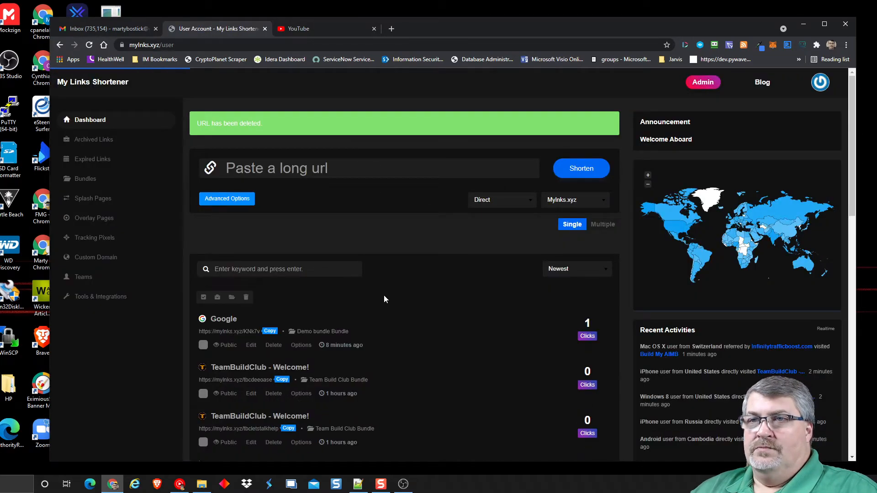
pyautogui.scroll(-1, 328, 309)
pyautogui.scroll(-3, 326, 309)
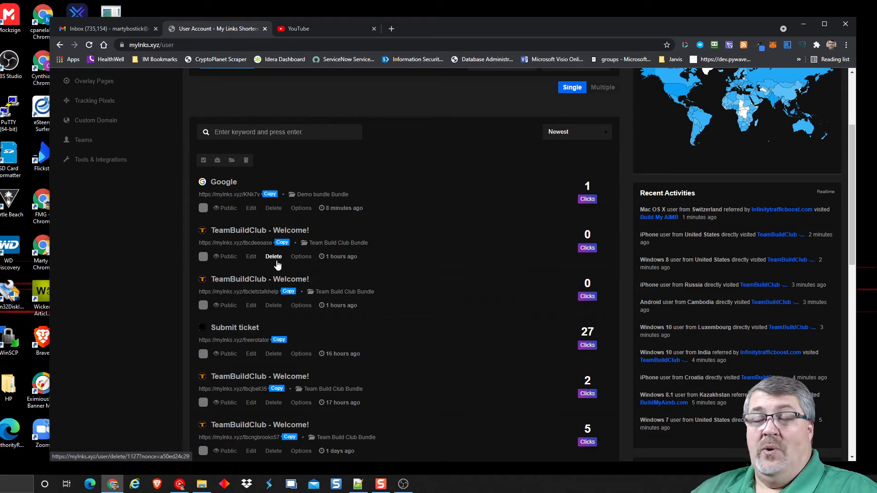
pyautogui.click(274, 208)
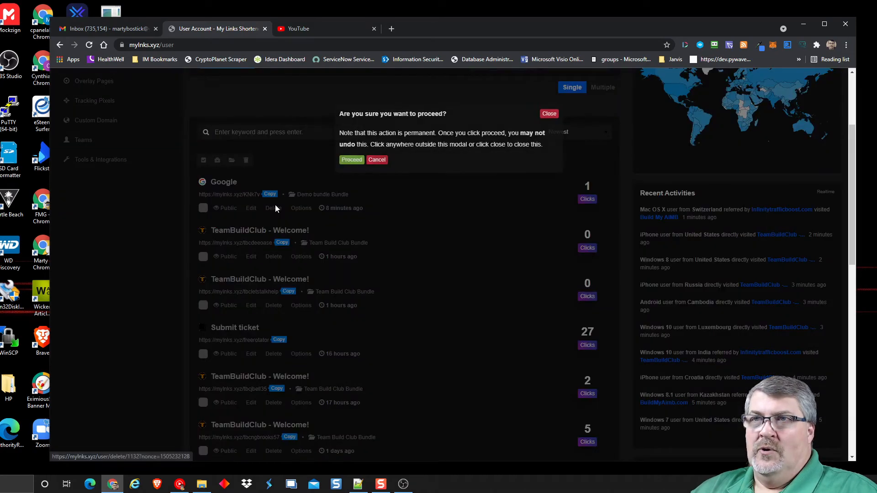
pyautogui.click(355, 161)
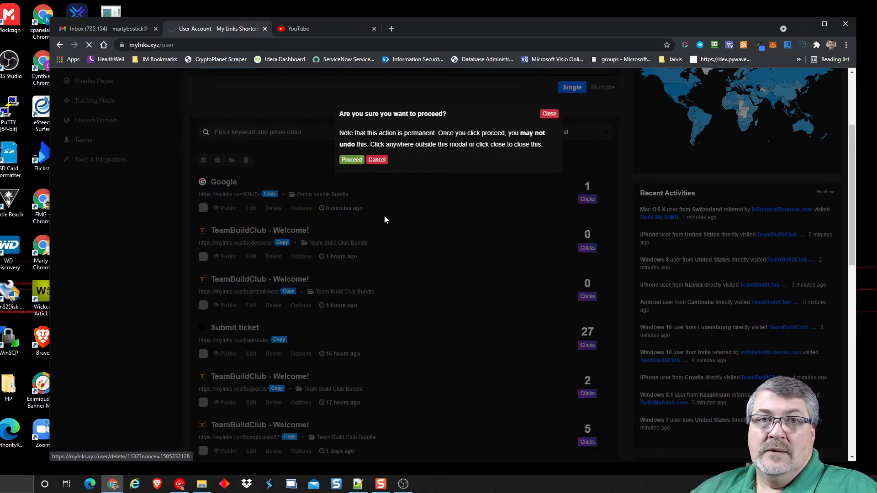
pyautogui.scroll(-2, 410, 265)
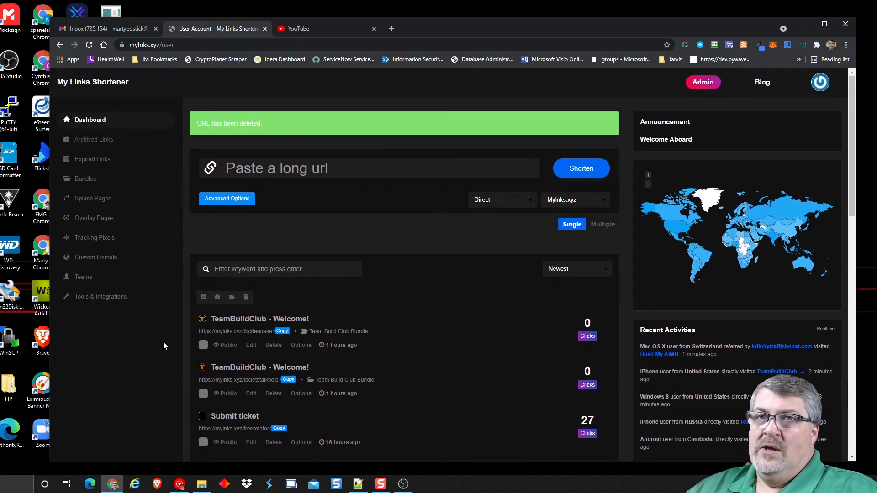
# - Review Tracking Pixels and its Pixel Provider list, then the Custom Domain and Teams pages
pyautogui.click(92, 241)
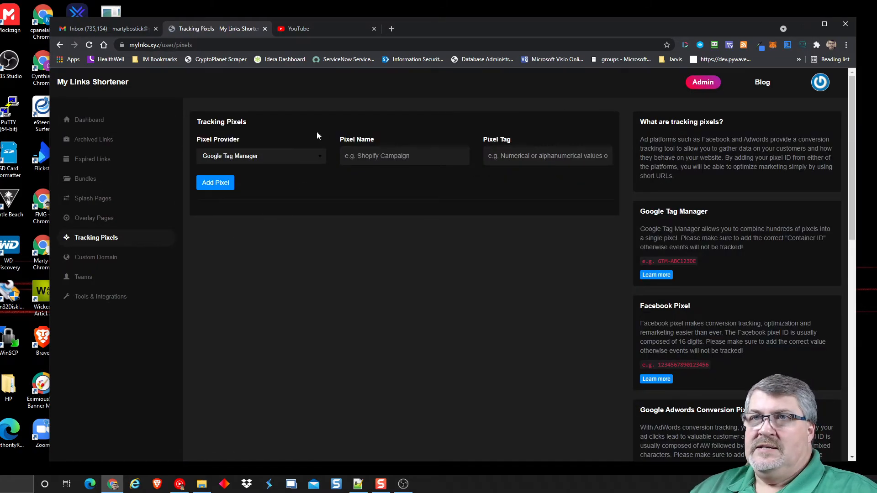
pyautogui.click(245, 157)
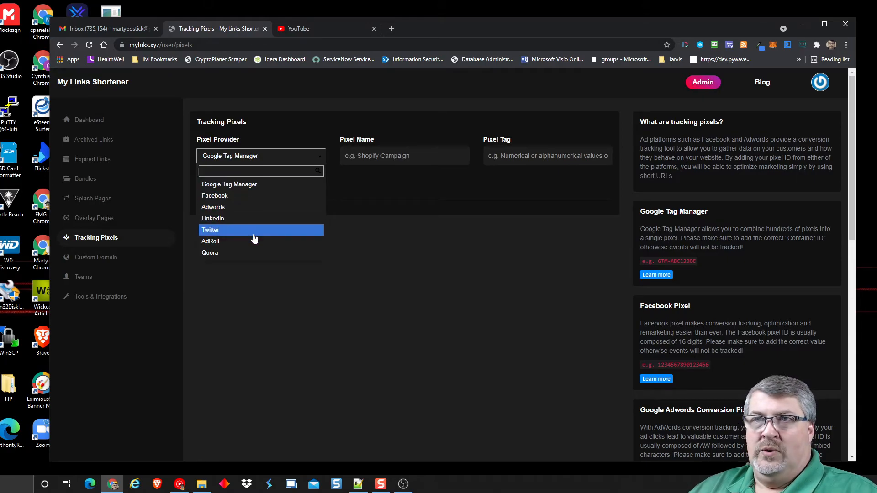
pyautogui.click(365, 292)
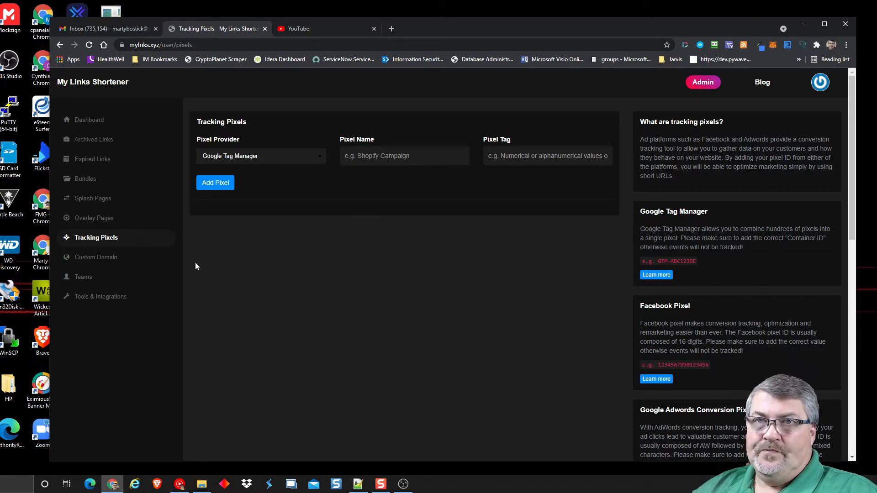
pyautogui.click(112, 258)
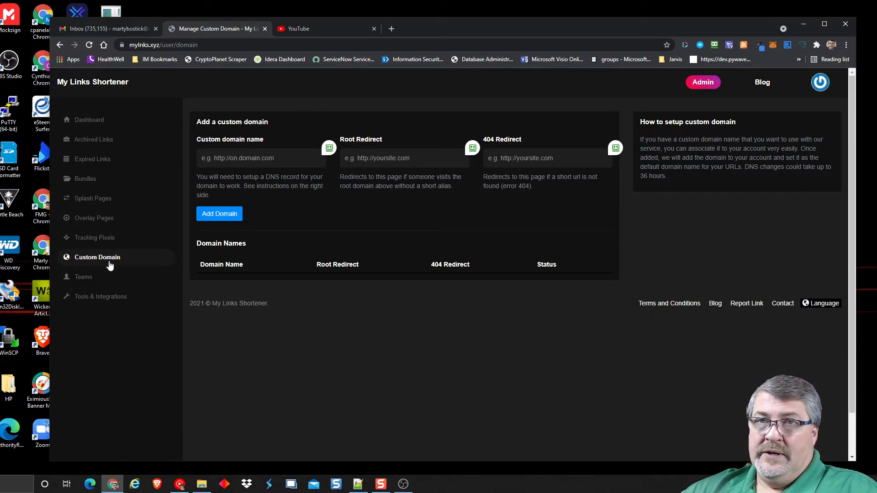
pyautogui.click(88, 277)
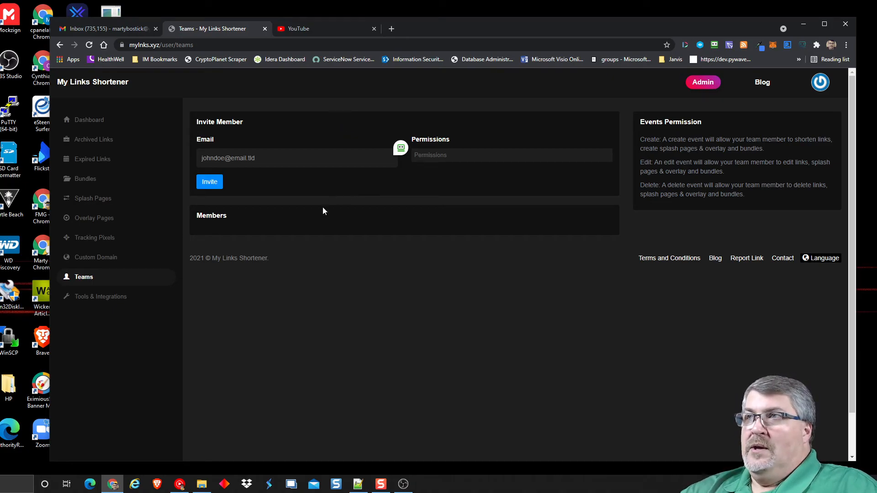
# - Go to Tools & Integrations to see the Quick Shortener instructions
pyautogui.click(97, 302)
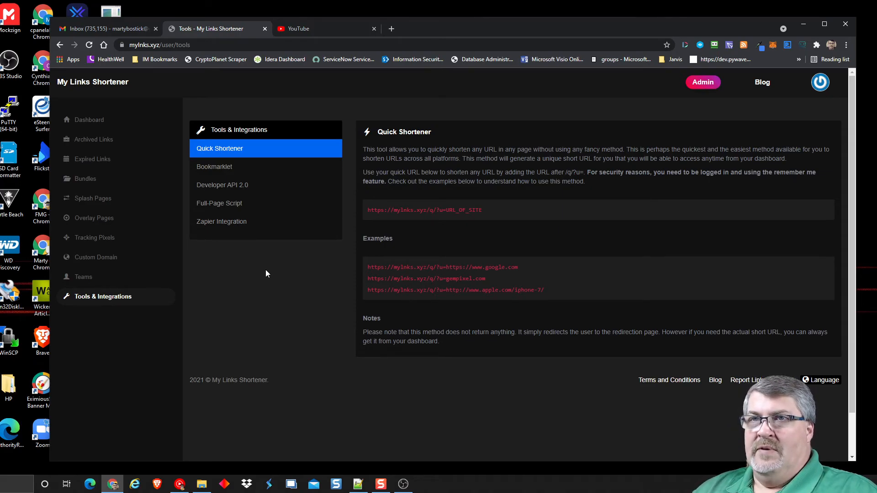
# - Browse the Bookmarklet and Developer API 2.0 docs, then show the Full-Page Script embed code
pyautogui.click(213, 167)
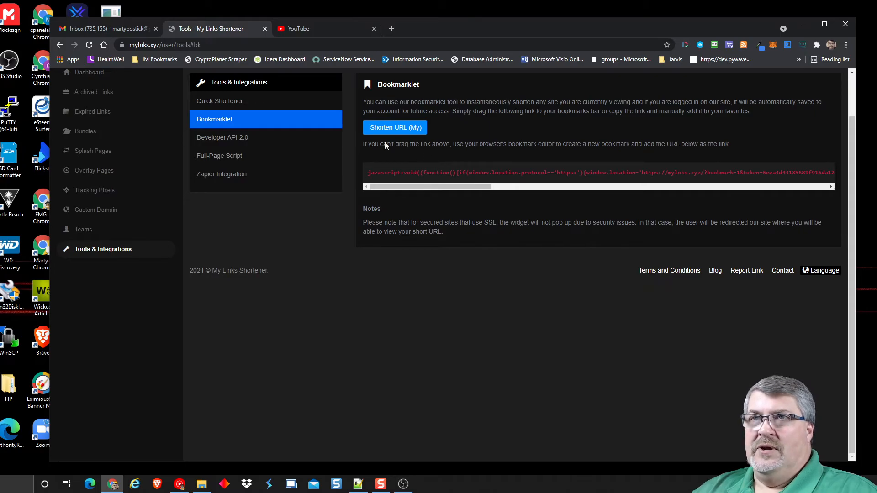
pyautogui.click(277, 138)
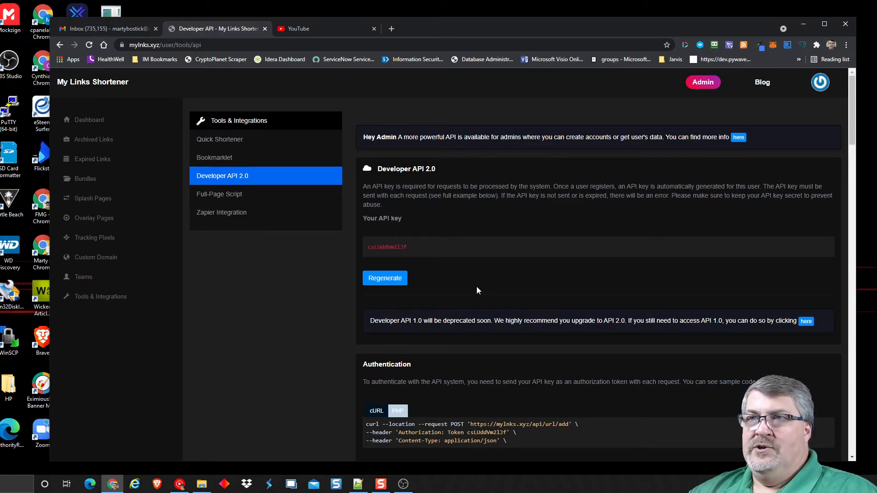
pyautogui.scroll(-2, 523, 241)
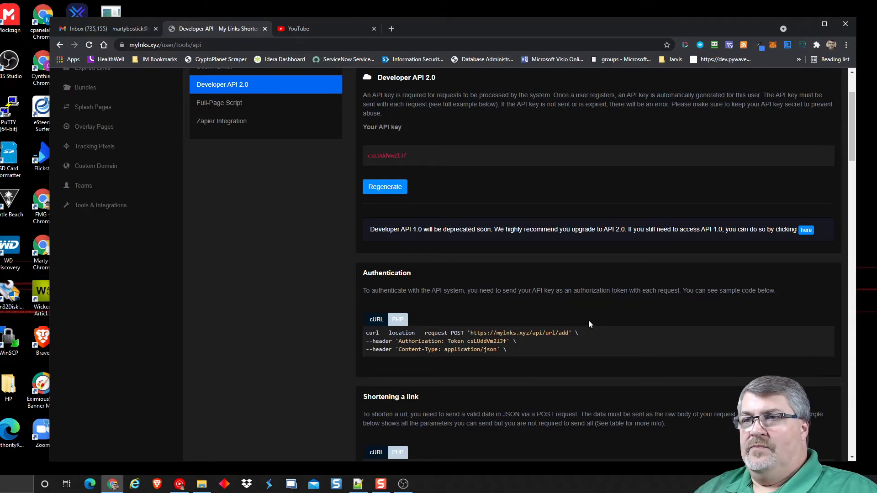
pyautogui.scroll(-3, 548, 309)
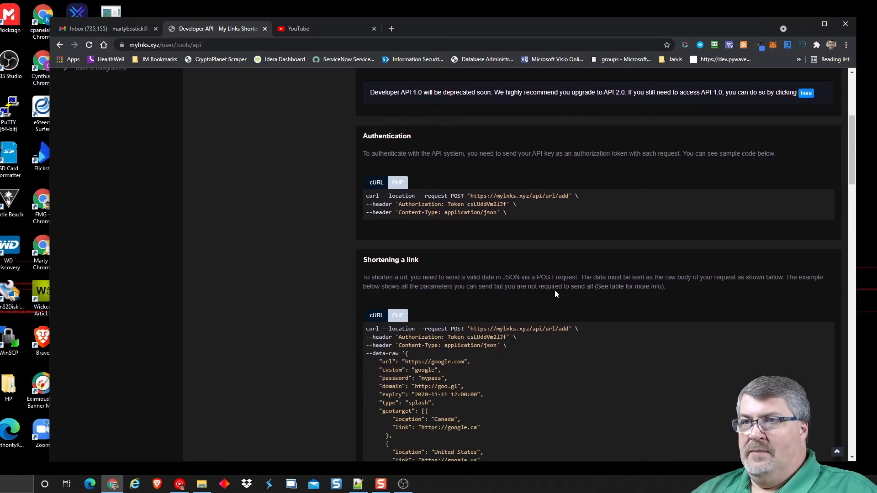
pyautogui.scroll(-3, 555, 294)
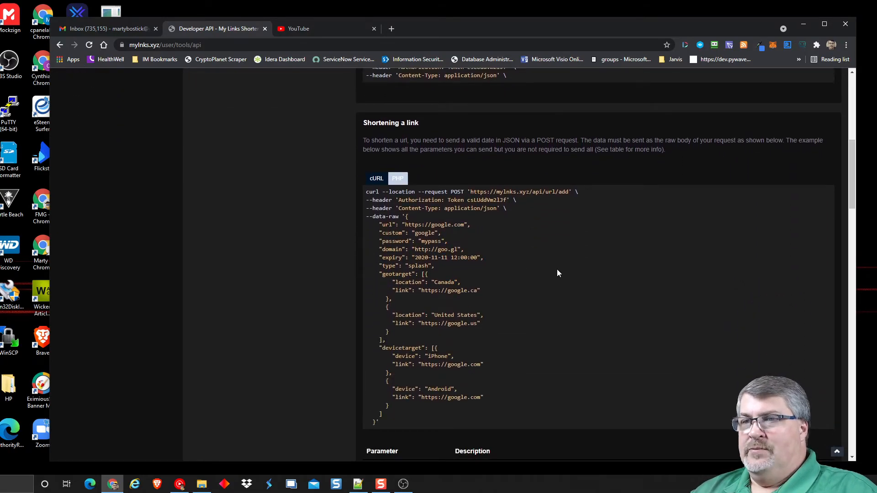
pyautogui.scroll(-2, 559, 270)
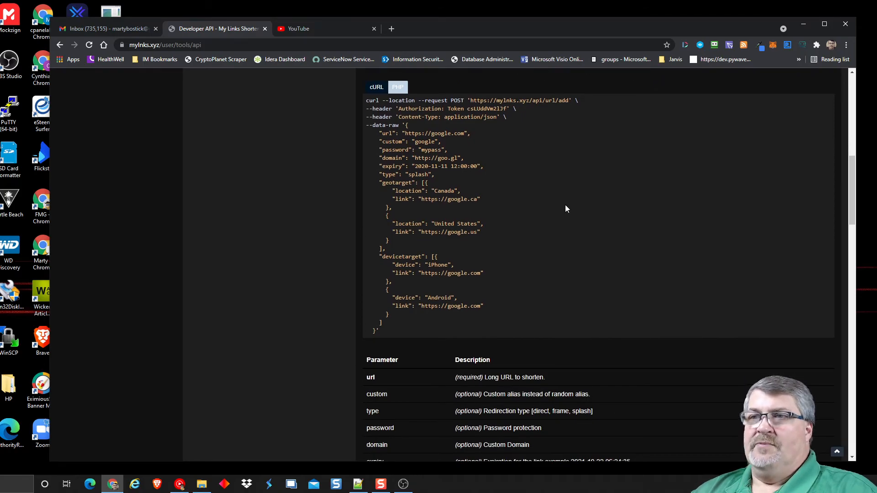
pyautogui.scroll(4, 563, 202)
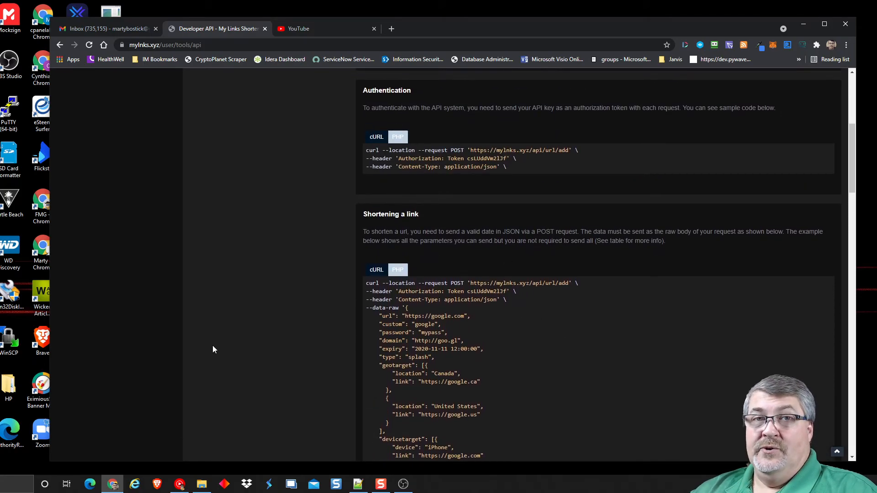
pyautogui.scroll(6, 235, 321)
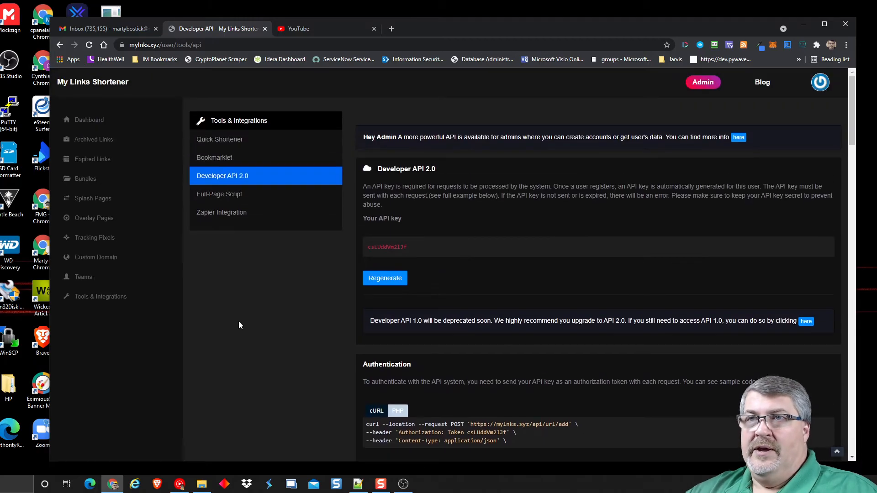
pyautogui.click(215, 195)
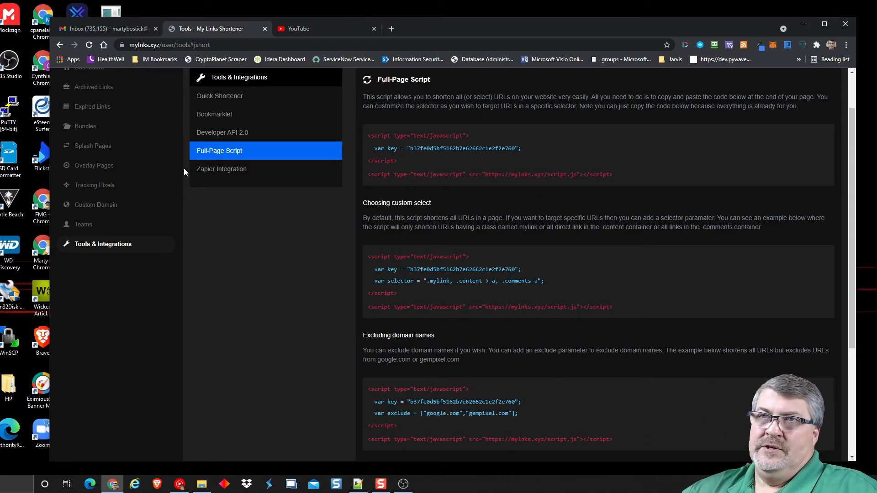
# - Look through the Zapier Integration webhook fields and sample JSON responses
pyautogui.click(240, 174)
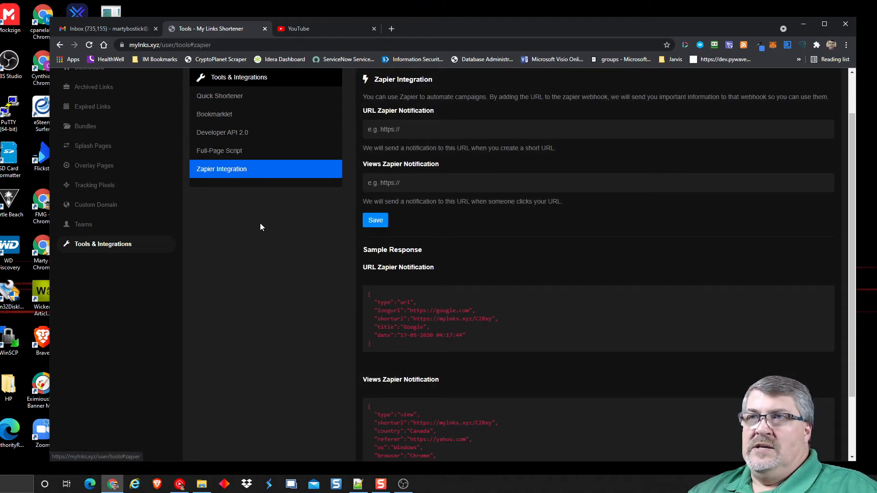
pyautogui.scroll(1, 274, 316)
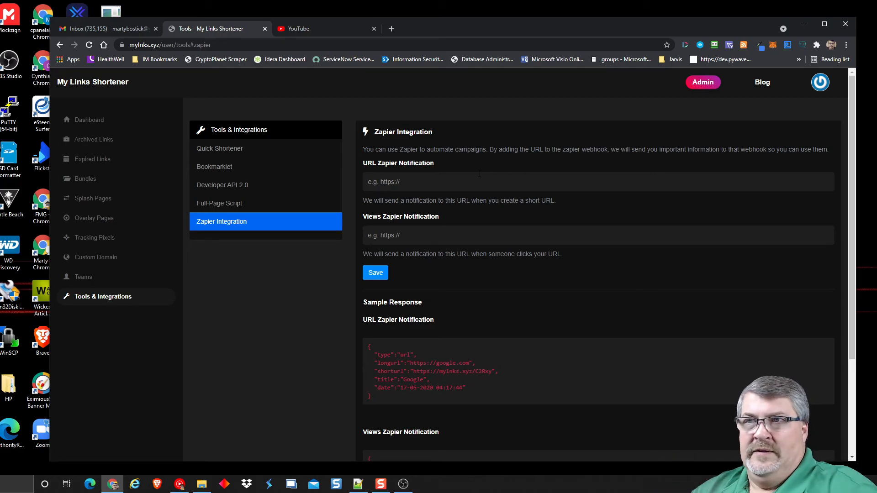
pyautogui.scroll(-3, 614, 219)
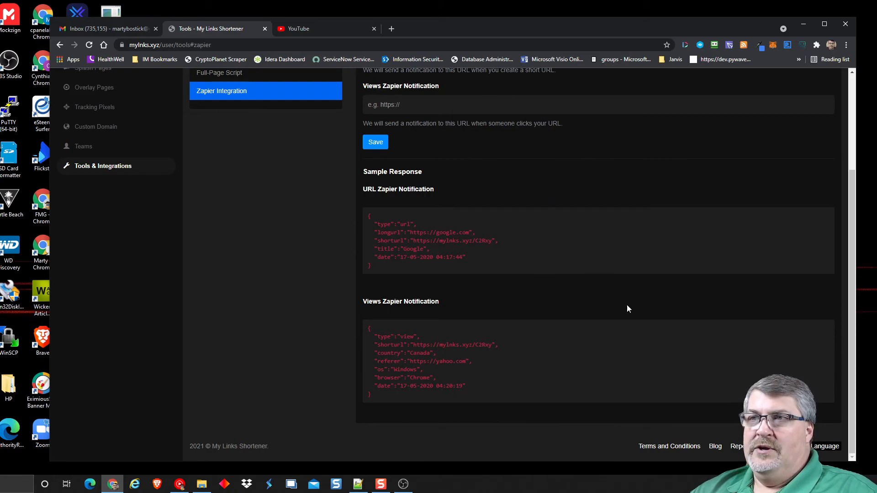
pyautogui.scroll(3, 265, 338)
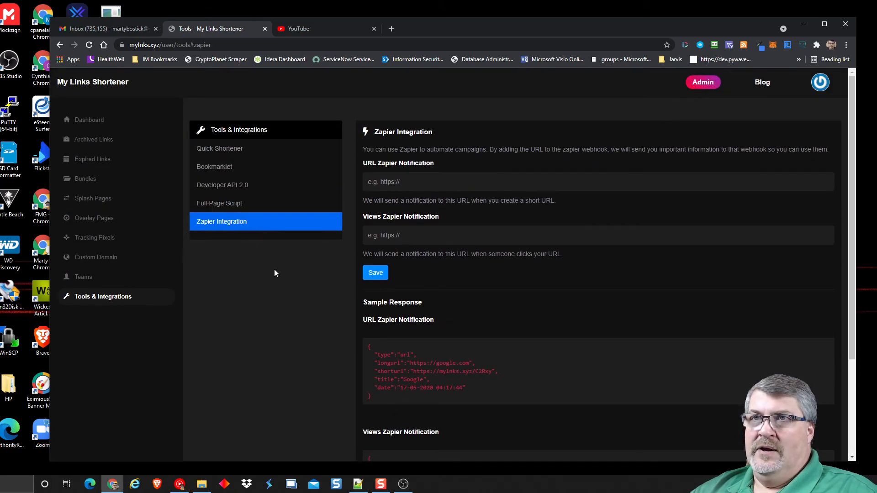
# - Return to the Dashboard link list and open the account menu
pyautogui.click(93, 122)
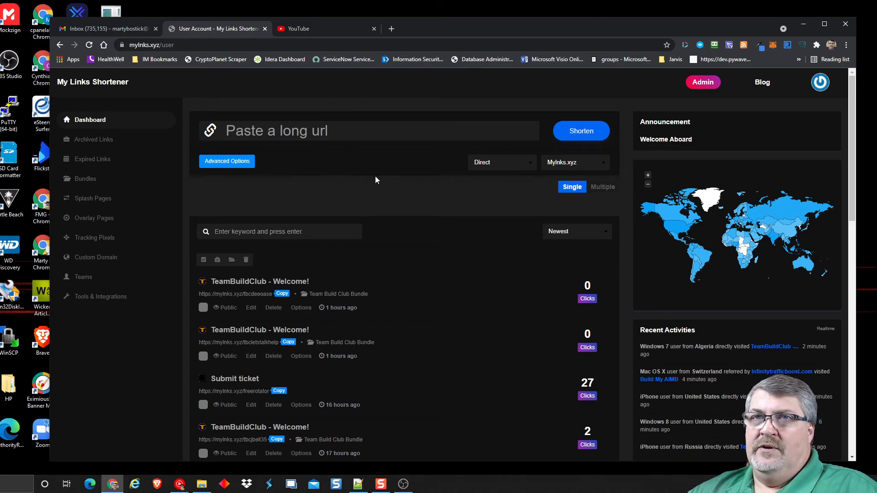
pyautogui.click(819, 83)
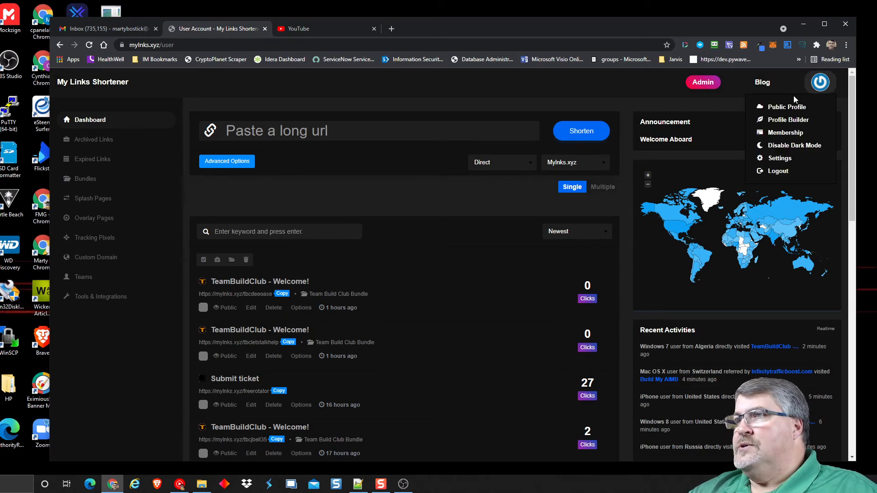
# - Browse the Profile Builder page and its QR-code preview, then reopen the account menu
pyautogui.click(794, 120)
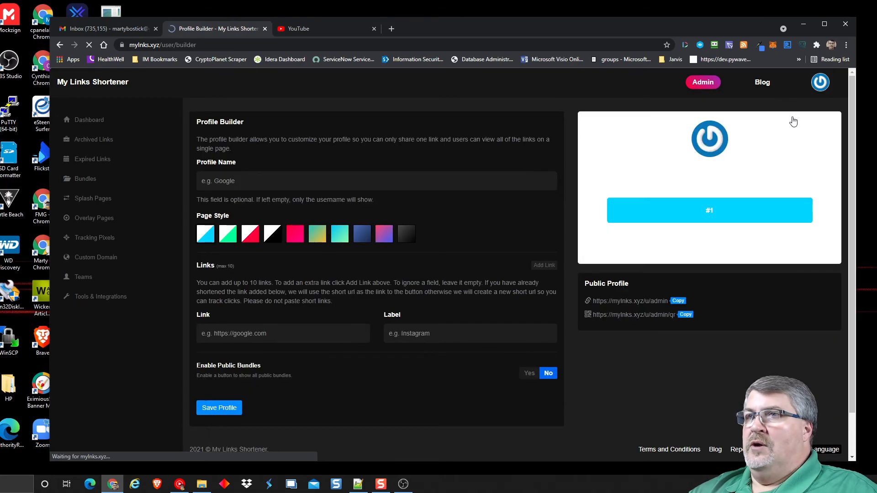
pyautogui.scroll(-1, 380, 193)
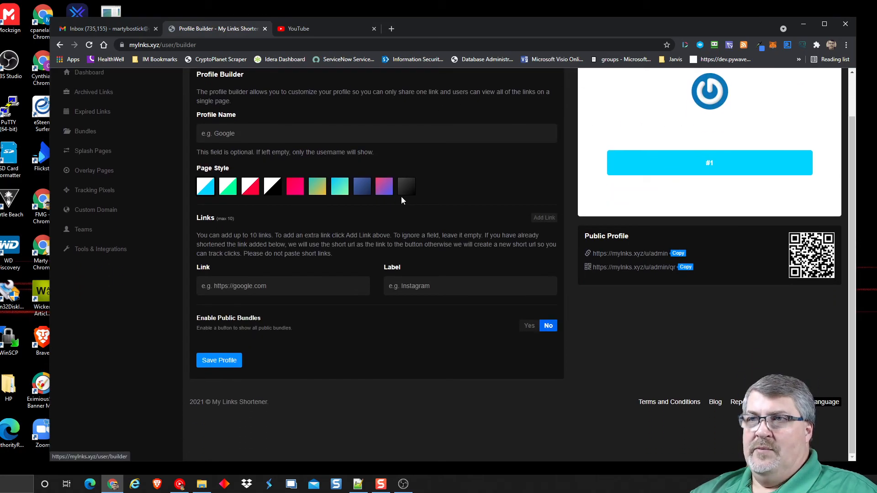
pyautogui.scroll(1, 497, 201)
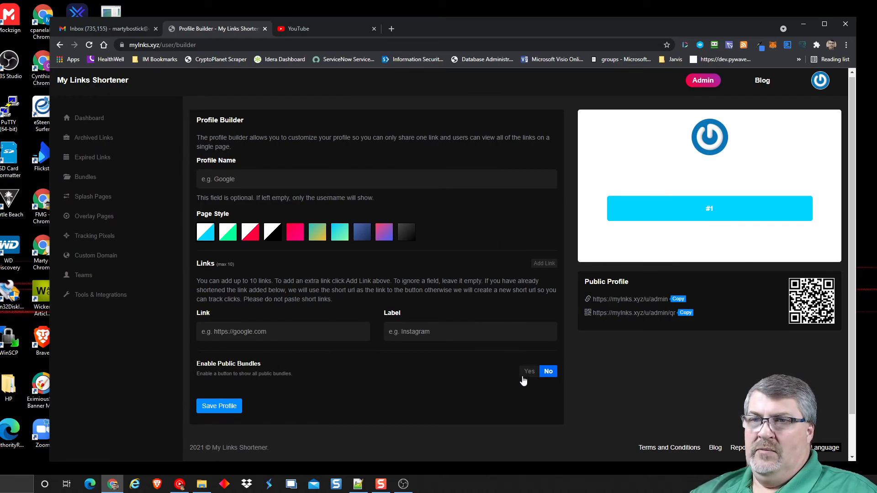
pyautogui.scroll(1, 515, 268)
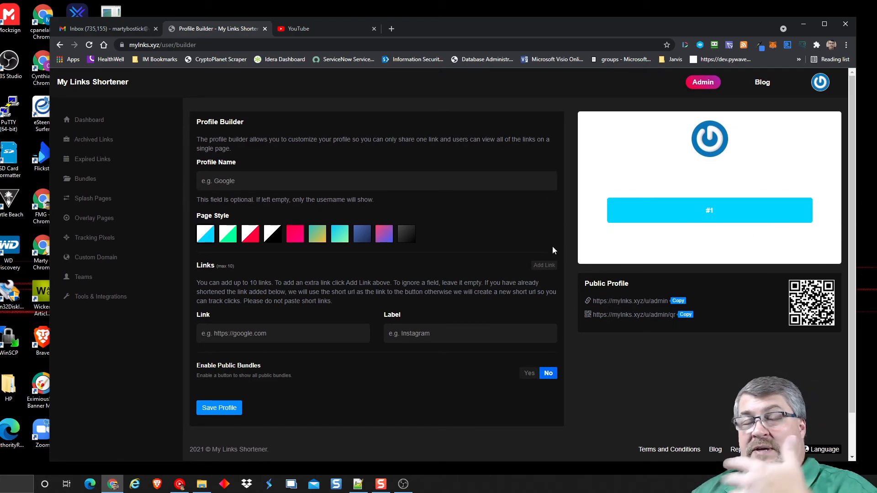
pyautogui.click(820, 84)
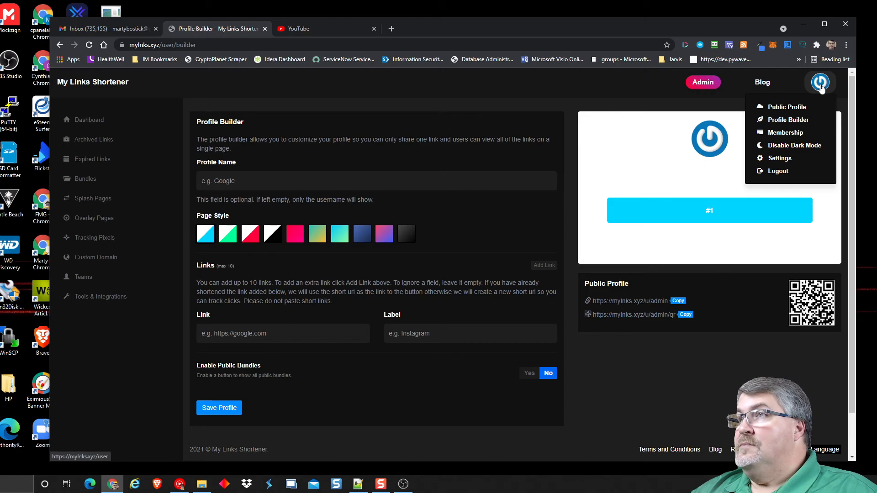
pyautogui.click(802, 109)
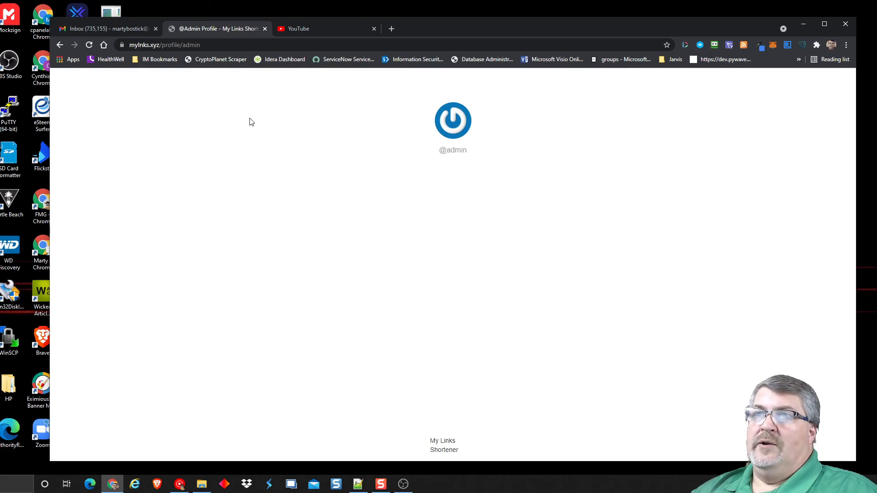
pyautogui.click(265, 29)
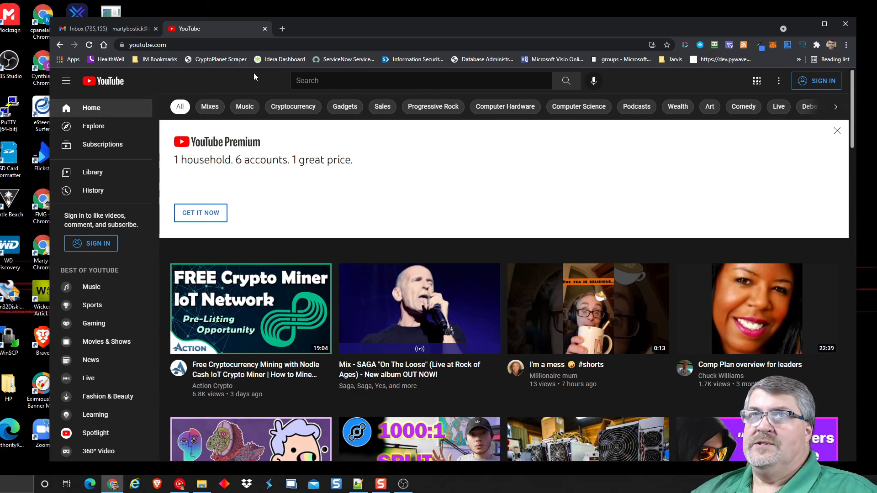
pyautogui.click(281, 31)
pyautogui.write('mylnks.xyz')
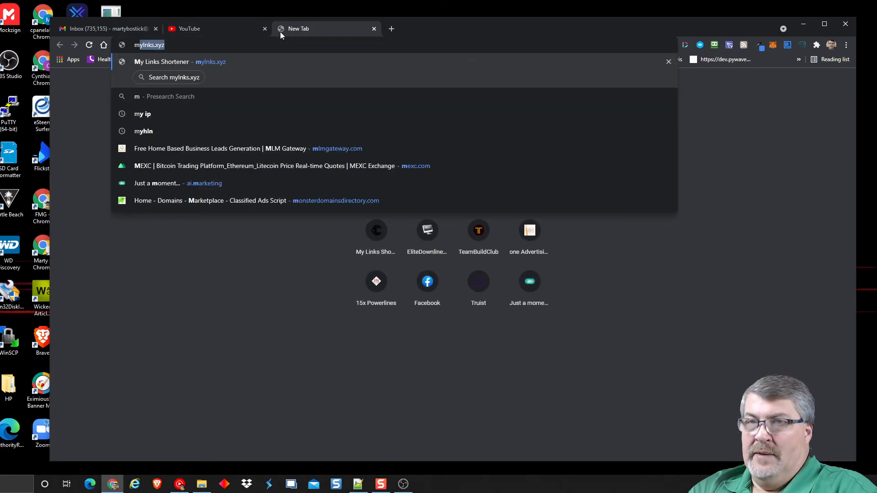
pyautogui.press('Return')
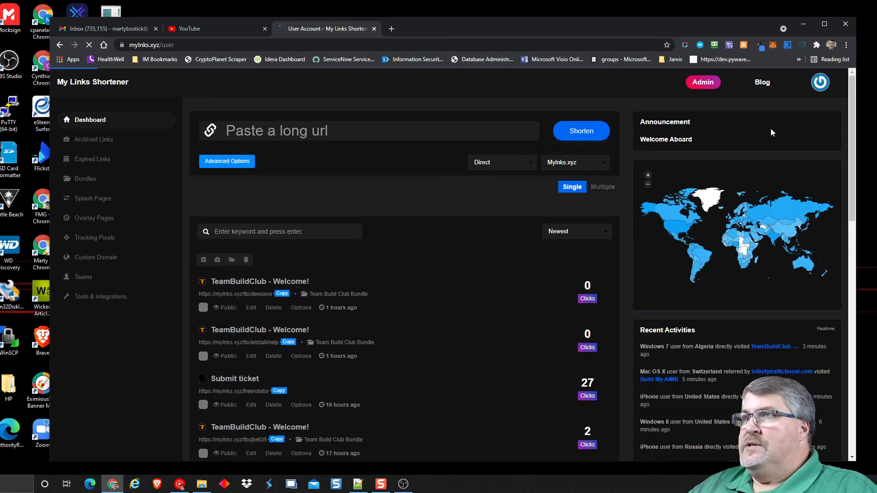
pyautogui.click(820, 83)
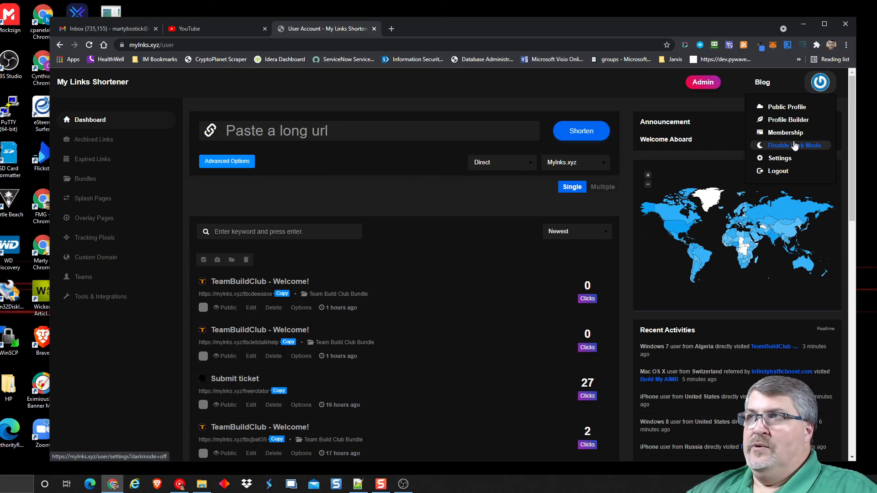
# - Open Account Settings and look over the profile fields, two-factor, dark mode, URL export and account deletion options
pyautogui.click(780, 158)
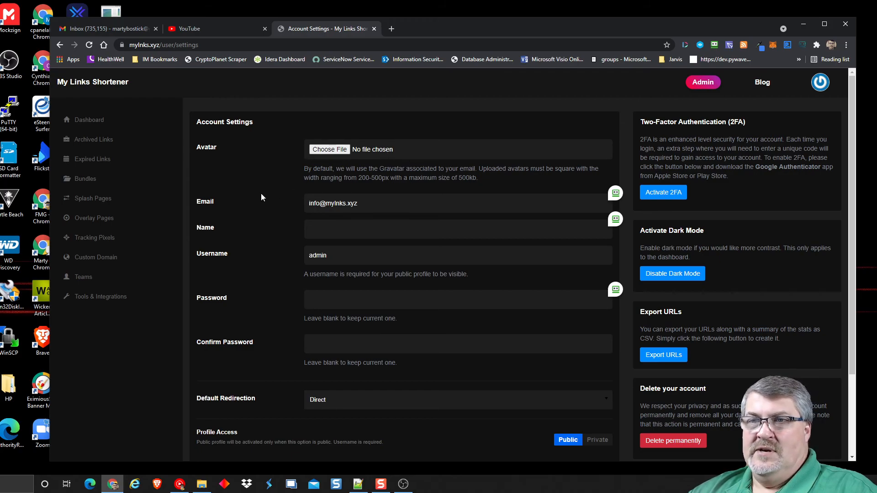
pyautogui.scroll(-2, 261, 193)
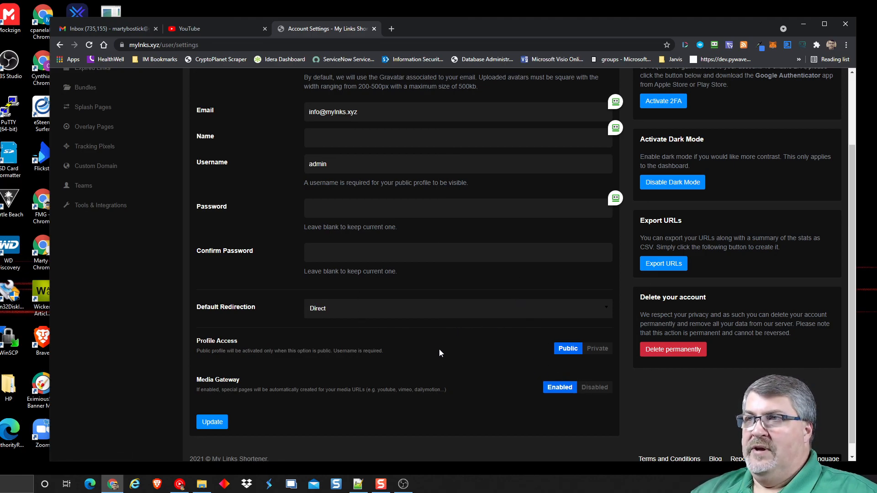
pyautogui.scroll(2, 740, 212)
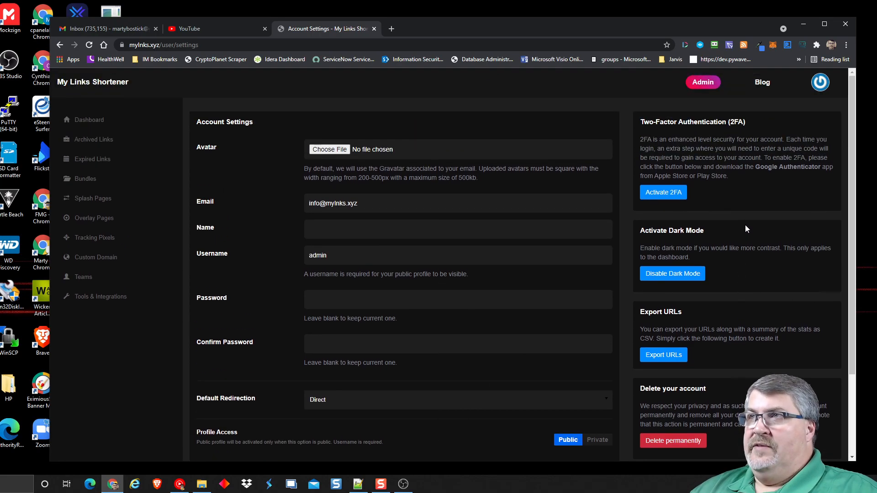